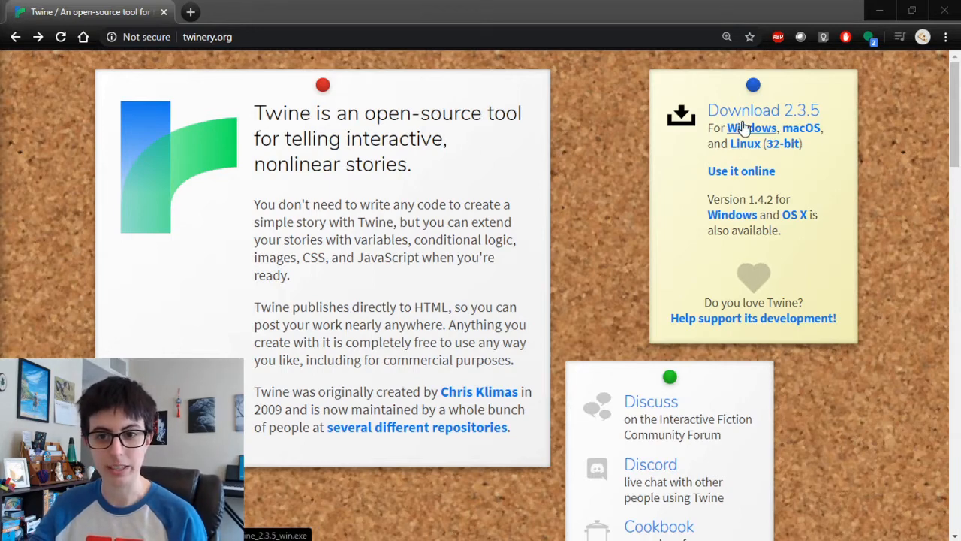
Open the online version of Twine and create a new story named "Library Story".
click(734, 176)
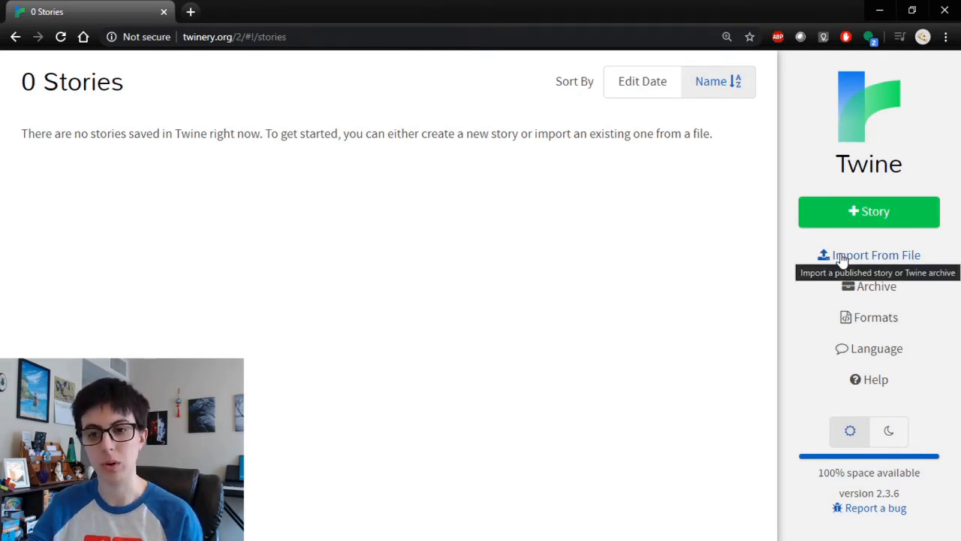
click(845, 216)
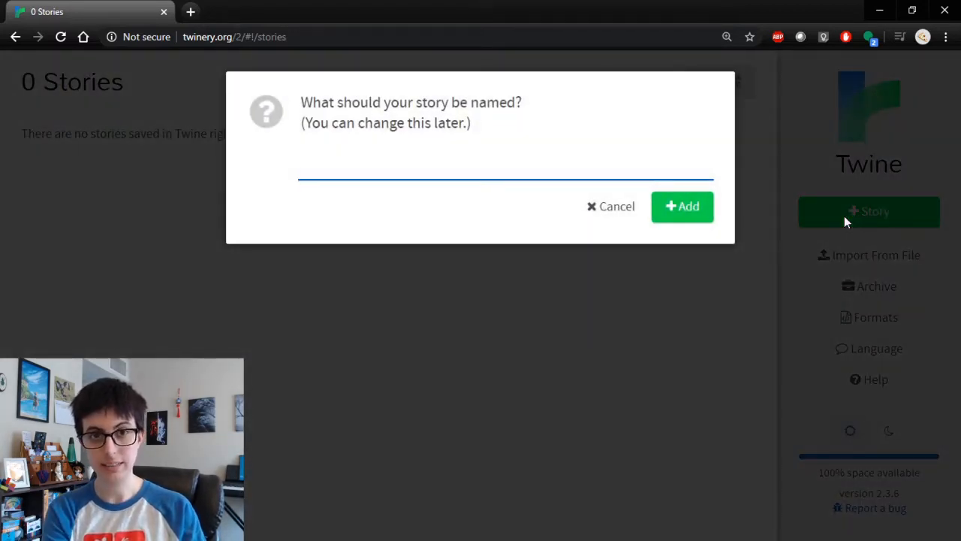
text(Library Story)
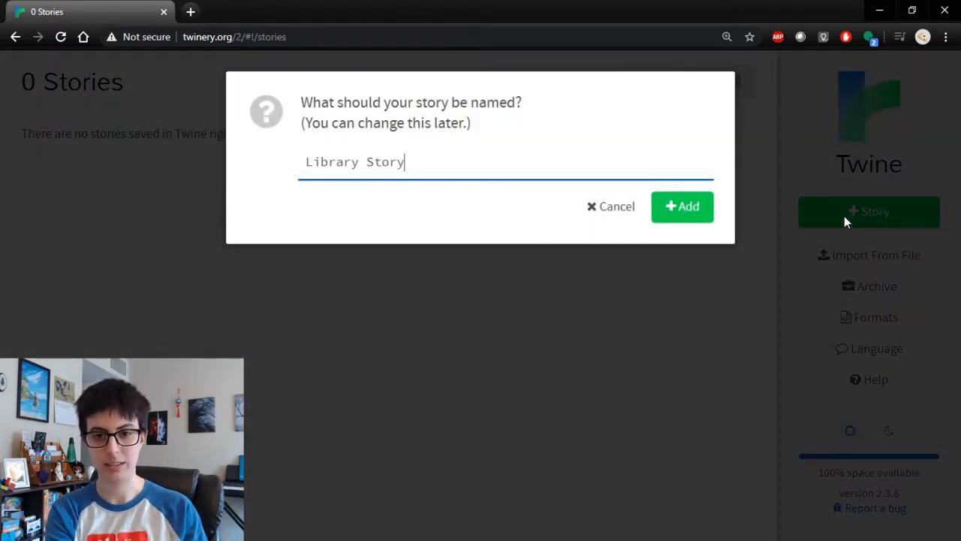
key(Return)
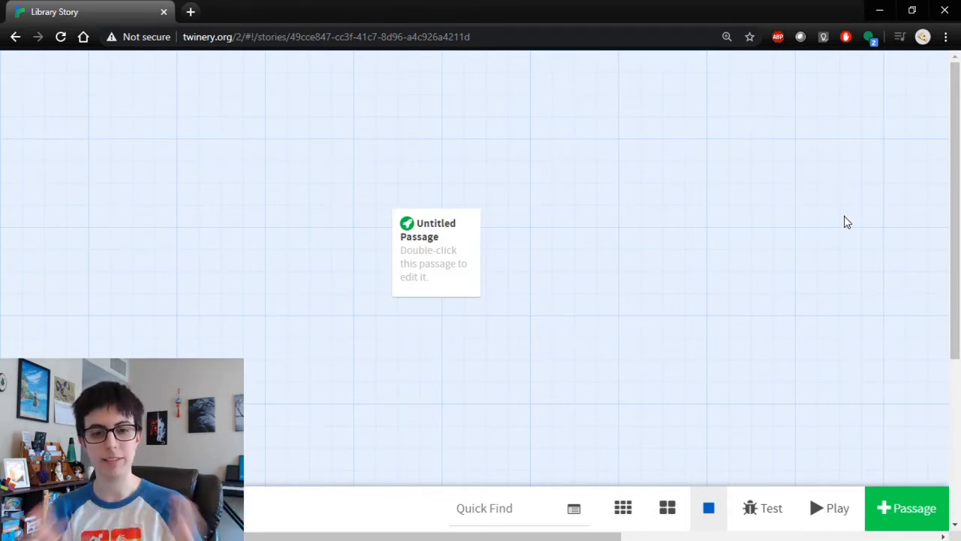
Open the untitled starting passage for editing and title it "Beginning".
mouse_move(444, 259)
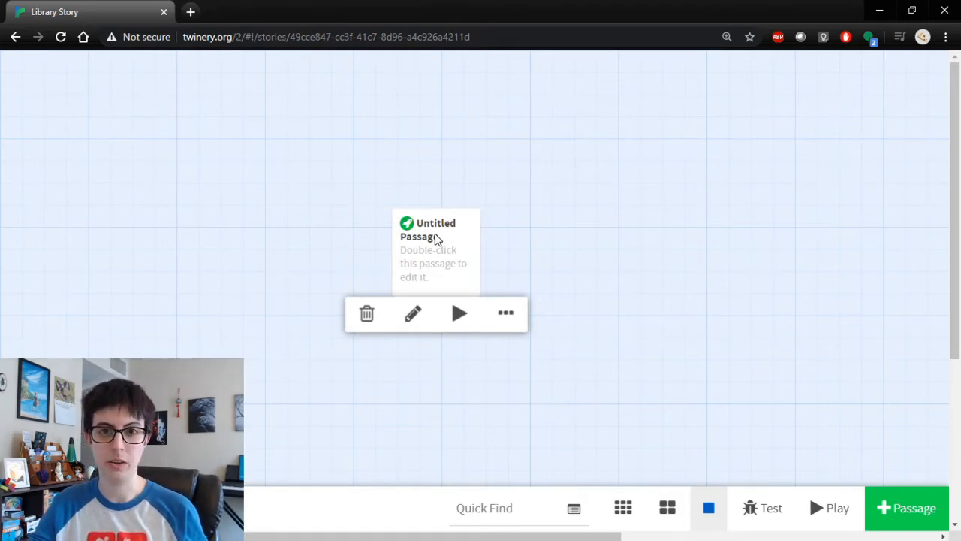
double_click(436, 238)
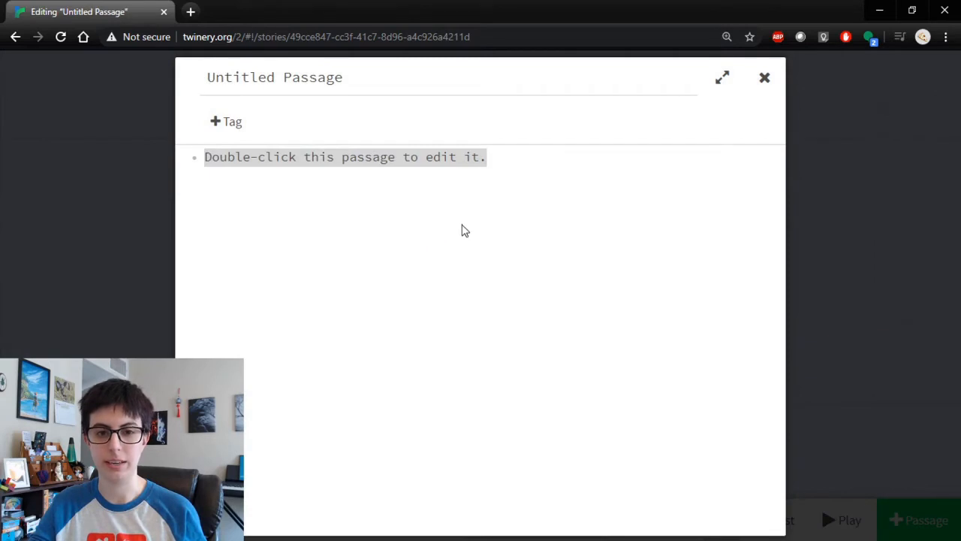
click(372, 77)
key(ctrl+shift+Left)
key(ctrl+shift+Left)
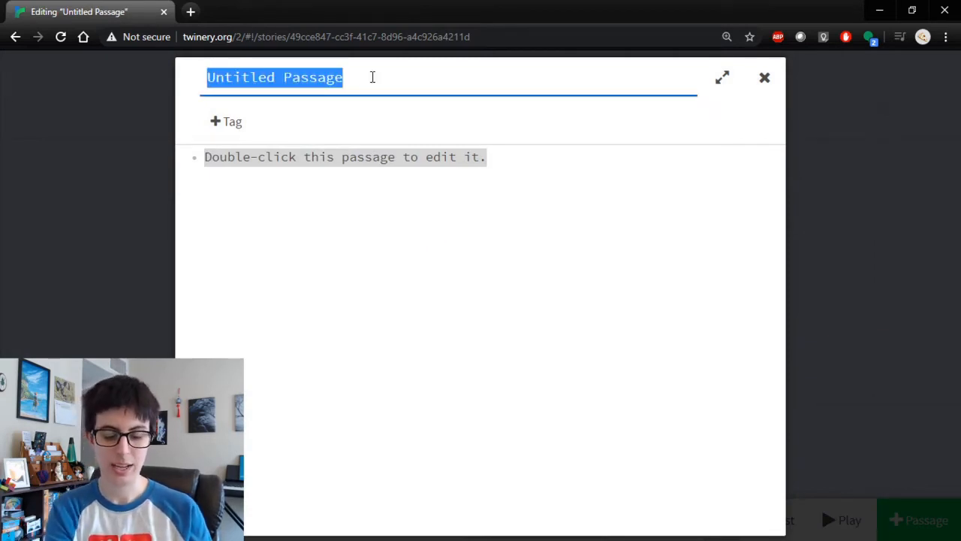
text(Beginning)
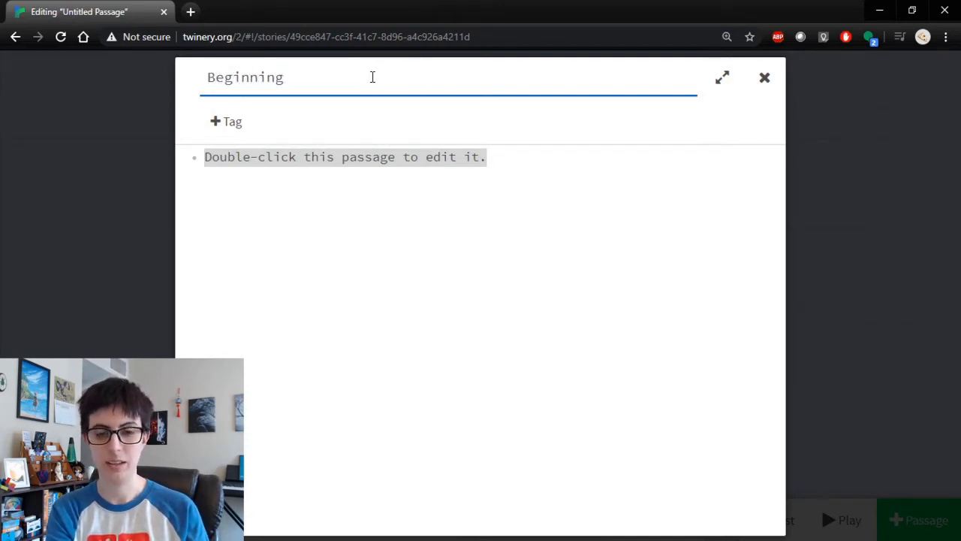
Try "Start" as the passage title, and put the title back to "Beginning".
key(ctrl+a)
text(Start)
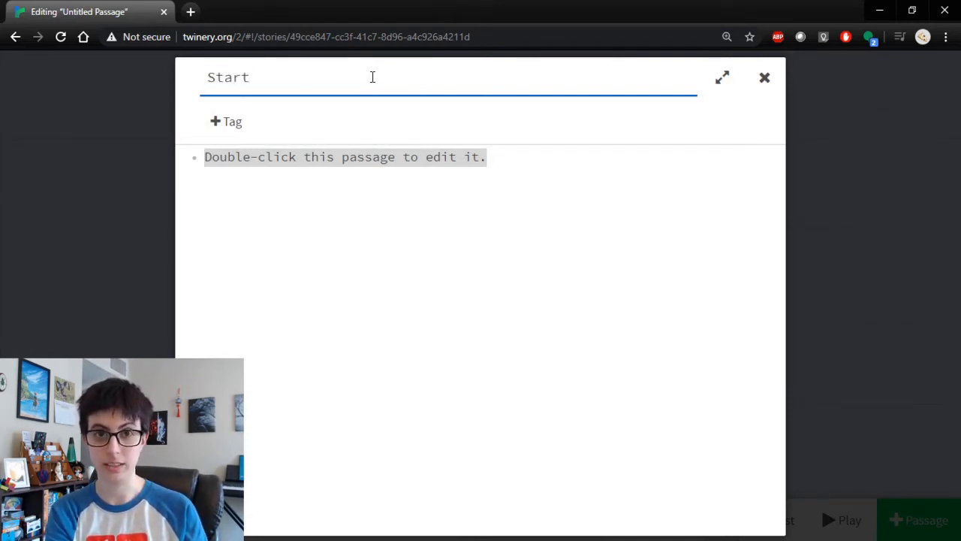
key(ctrl+a)
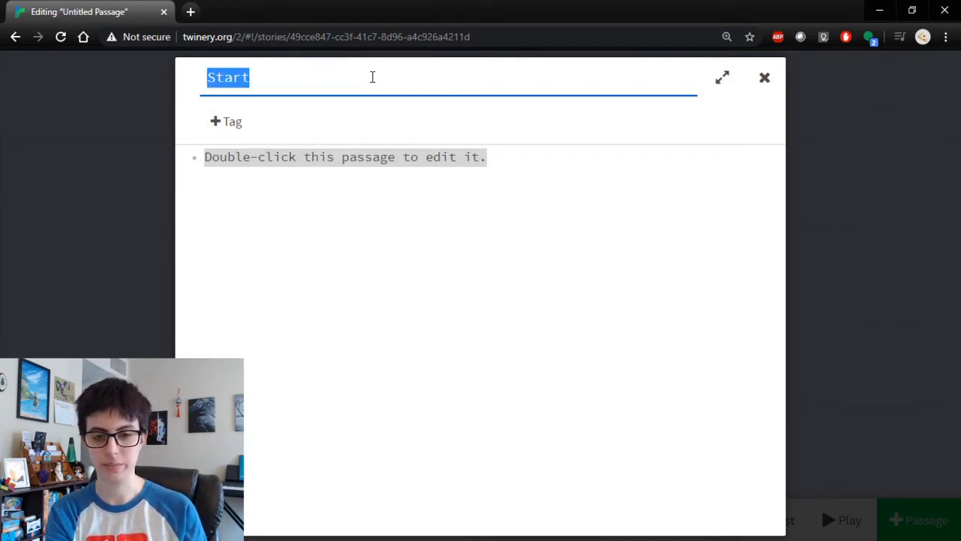
text(Beginning)
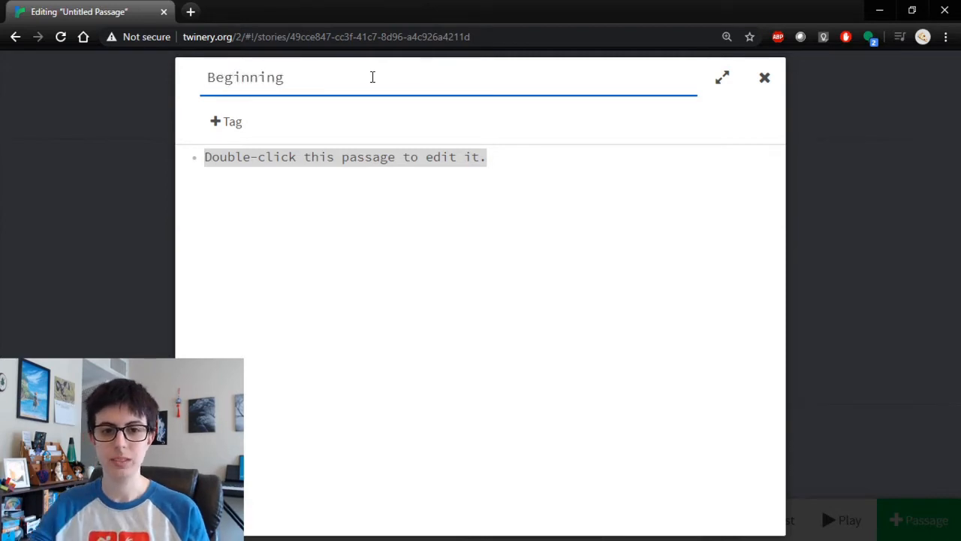
Replace the placeholder text with "You are a little girl in a red hood going to grandmother's house in the forest. A wolf says hi.".
click(348, 157)
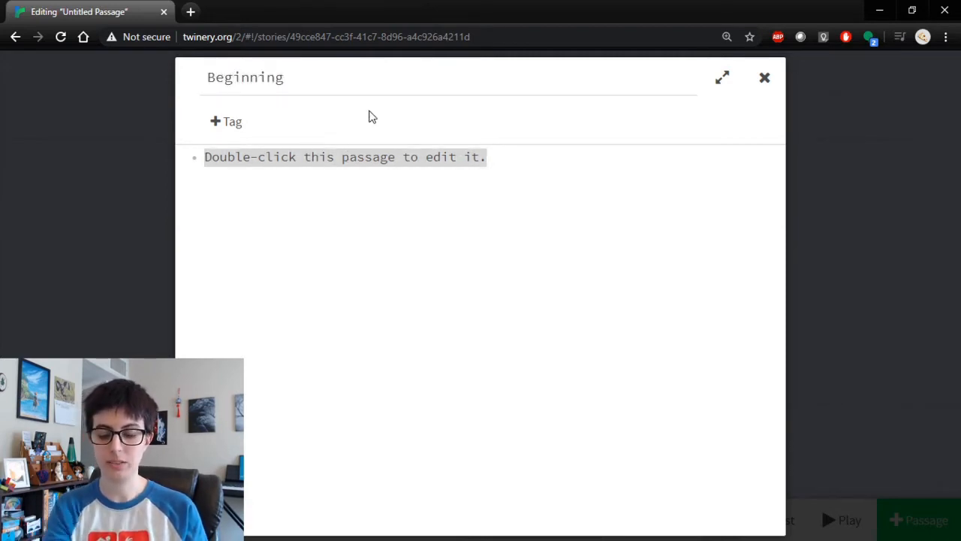
key(BackSpace)
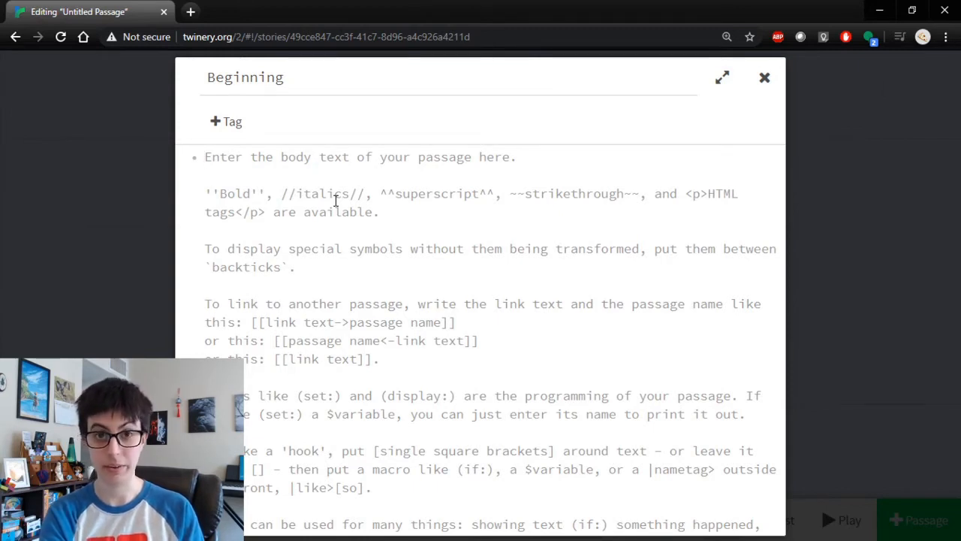
text(You are a )
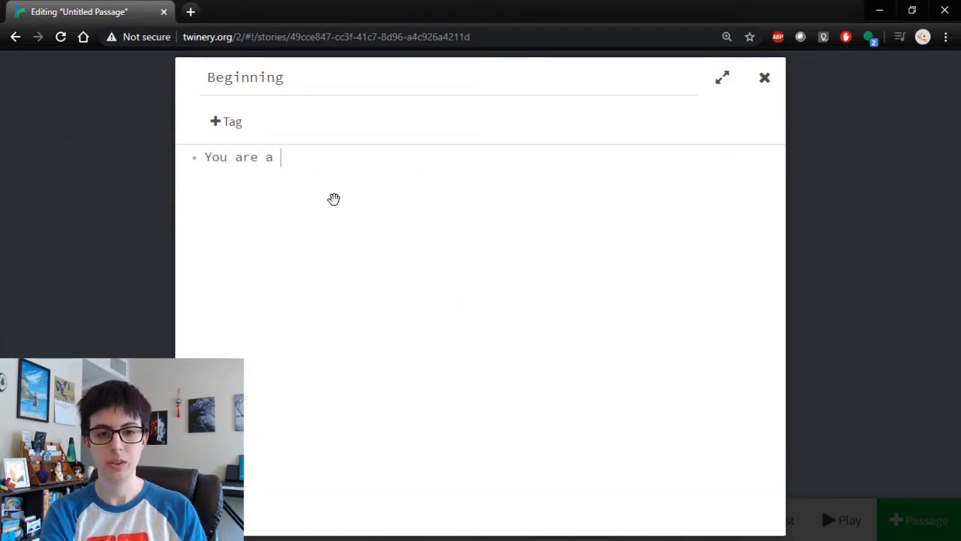
text(little girl in a re)
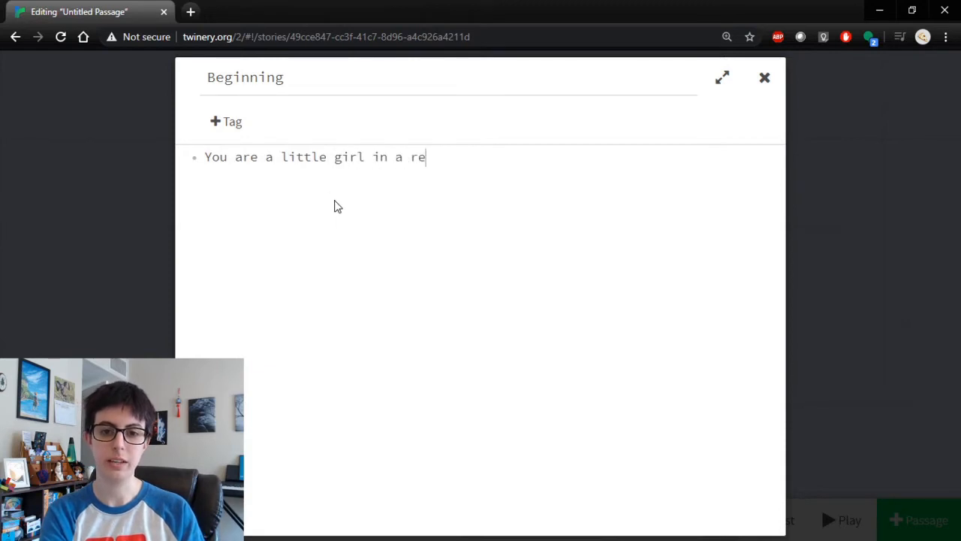
text(d hood going to grand)
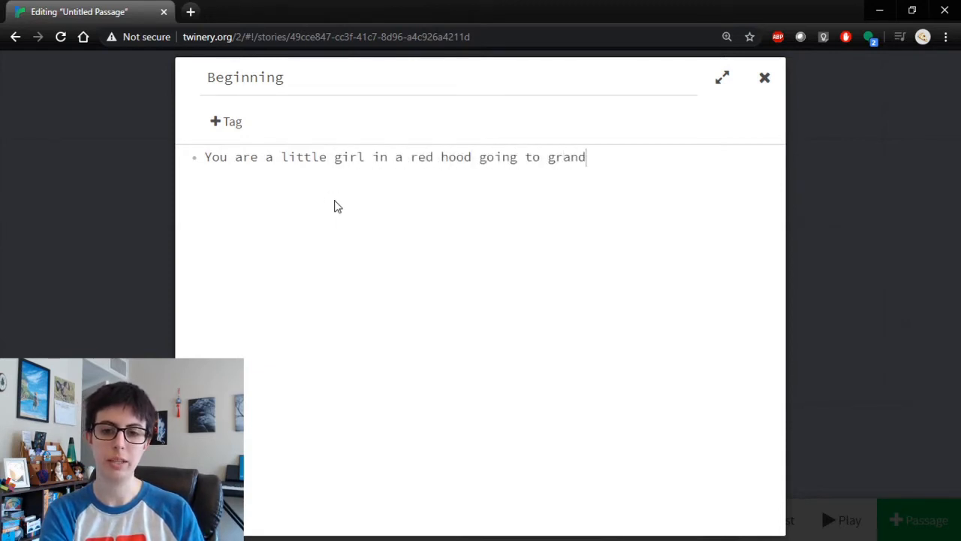
text(mother's house in the)
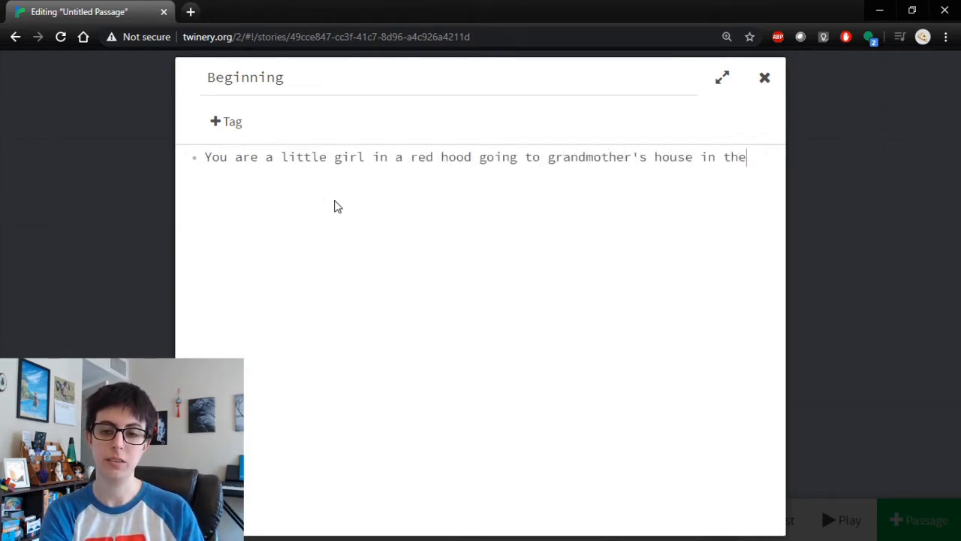
text( forest. A wolf says hi.)
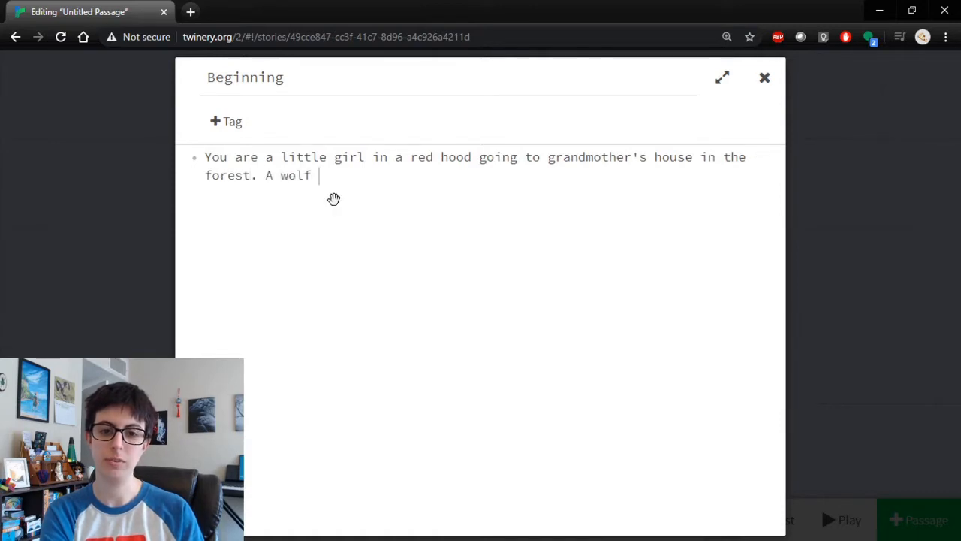
Add the links [[Say hi back]] and [[Run away]] on separate lines below the Beginning text, and close the passage.
key(Return)
key(Return)
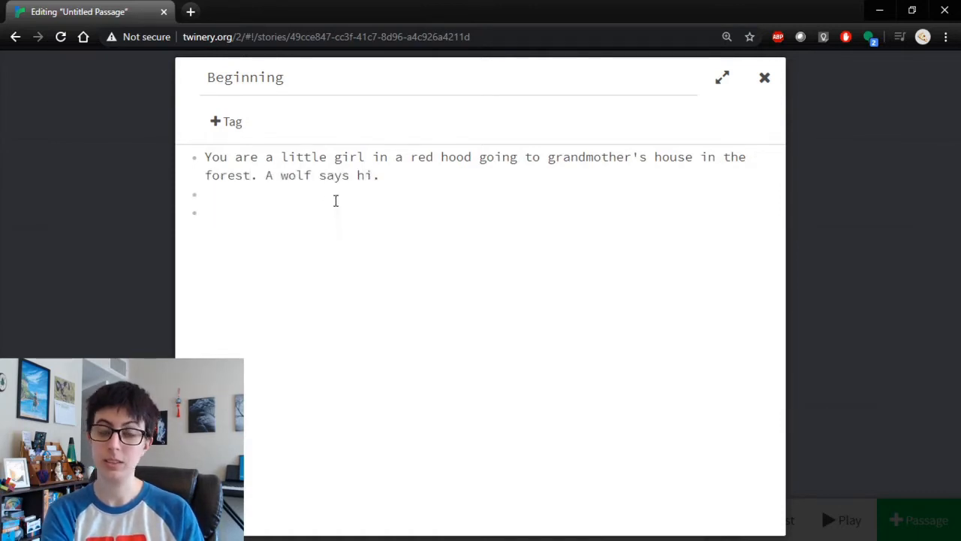
text([[Say hi )
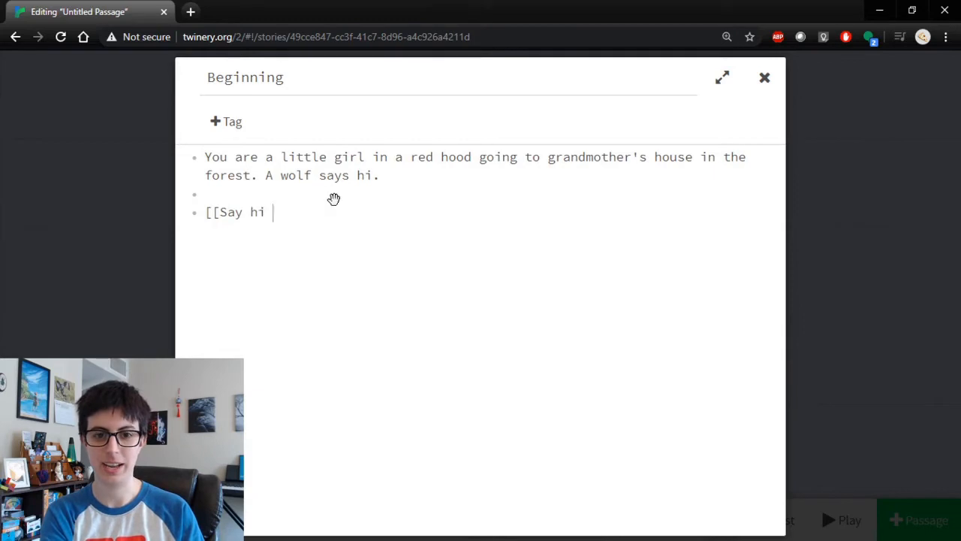
text(back]])
key(Return)
key(Return)
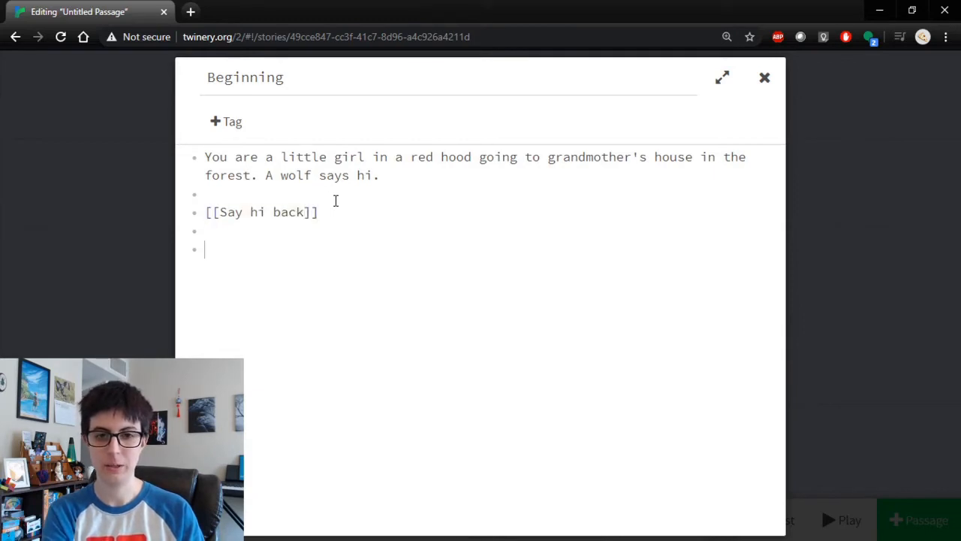
text([[Run away]])
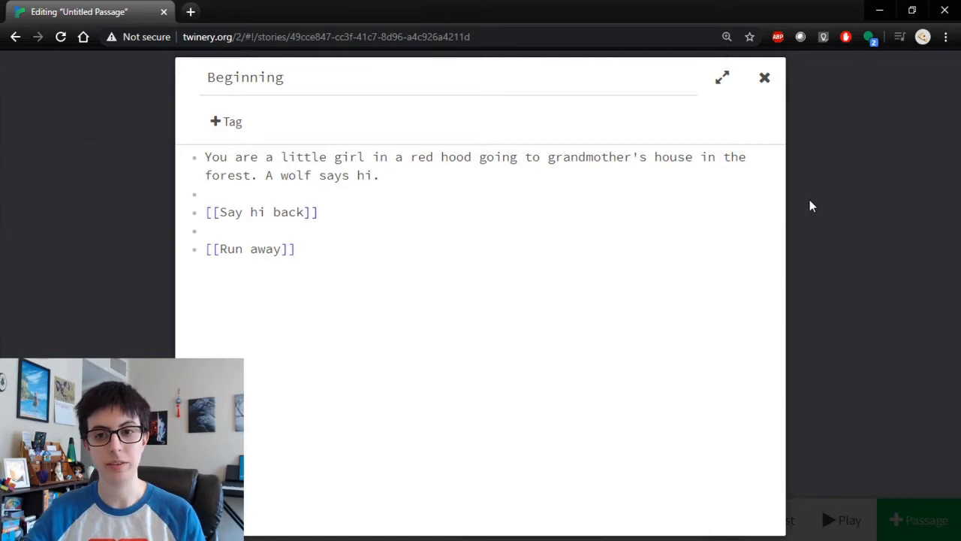
click(862, 201)
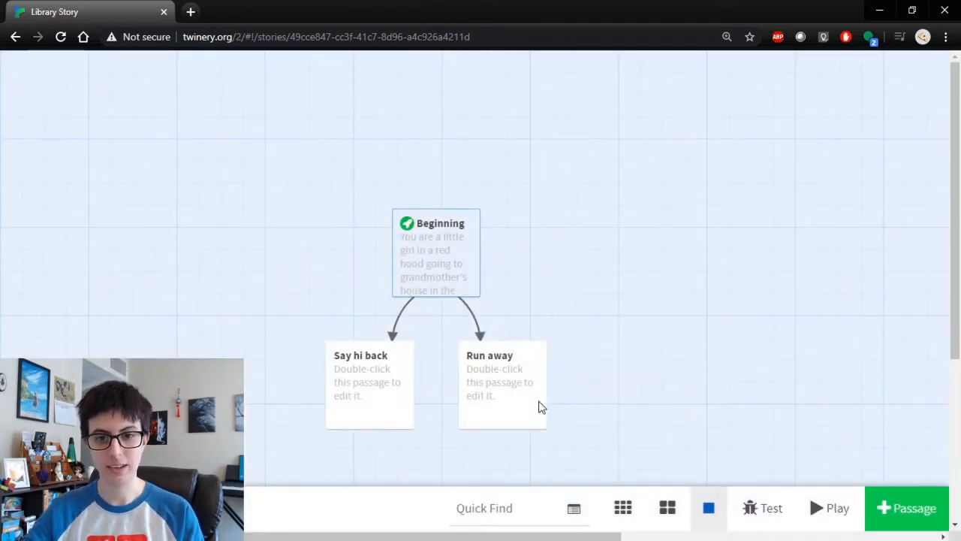
In the "Say hi back" passage, replace the placeholder with "The wolf licks his lips and asks where you're going.".
mouse_move(483, 409)
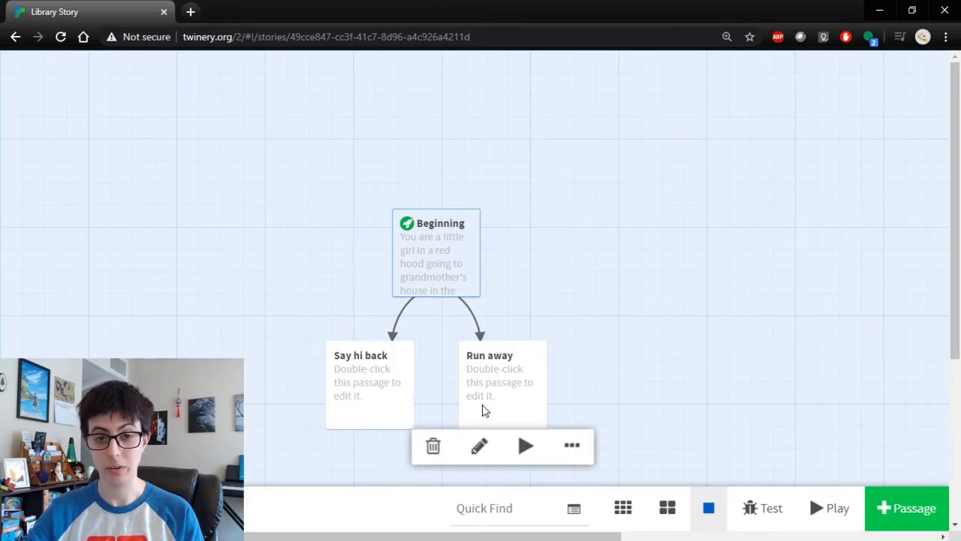
double_click(389, 403)
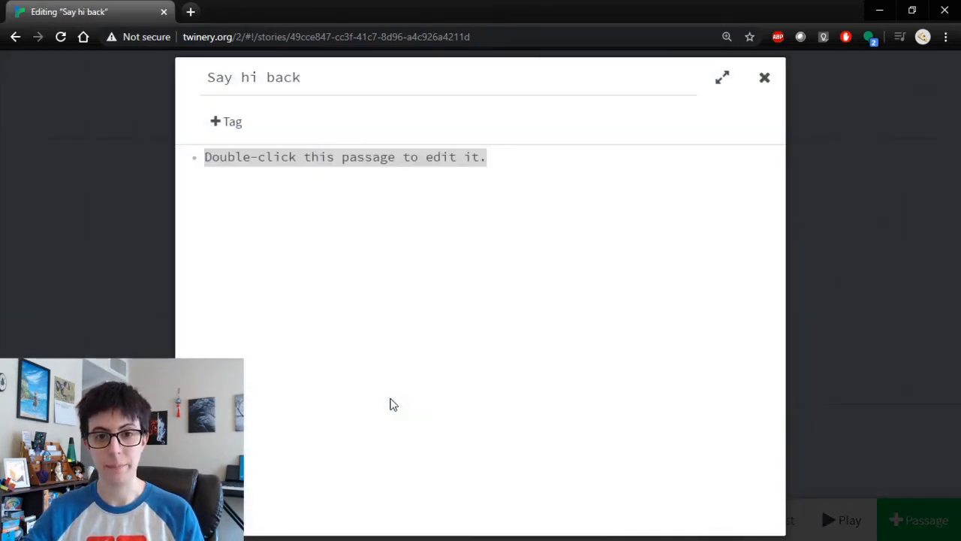
triple_click(451, 165)
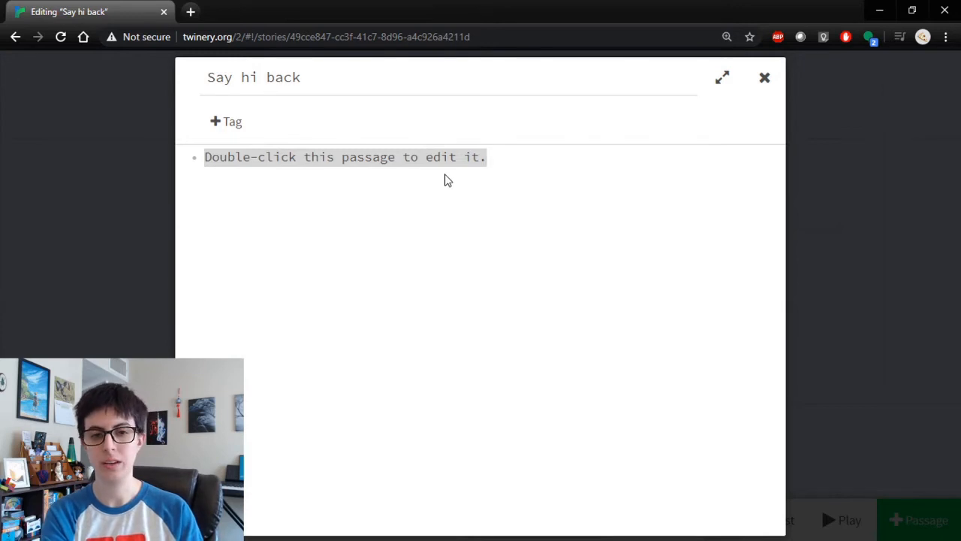
text(The wolf licks his )
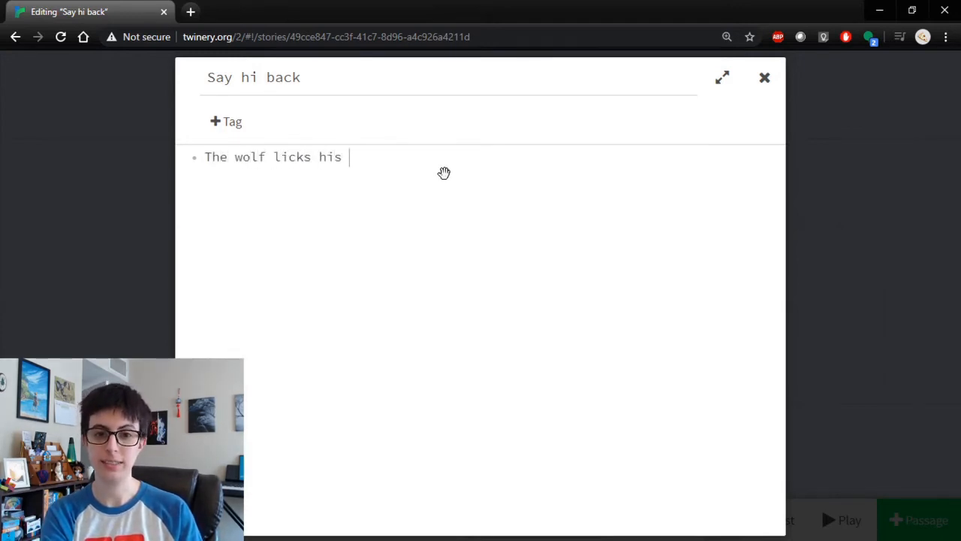
text(lips and asks where)
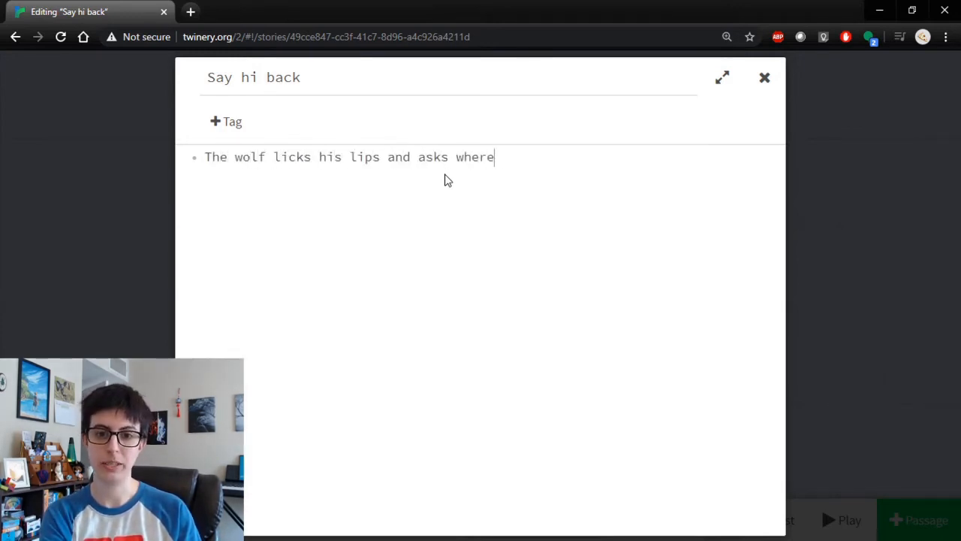
text( you're going.)
Add the links [[Tell the truth]] and [[Lie]] on separate lines below the wolf's question.
key(Return)
key(Return)
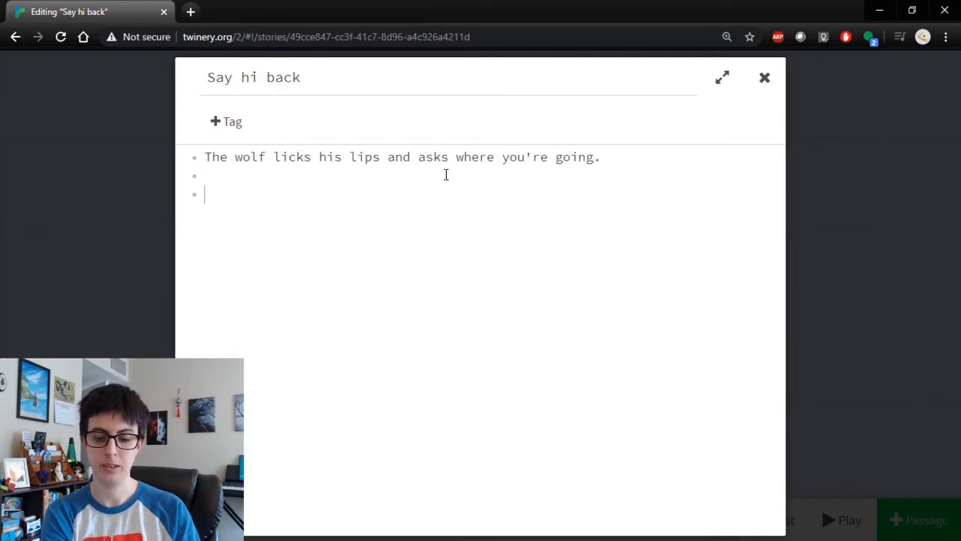
text([[Tell the truth]])
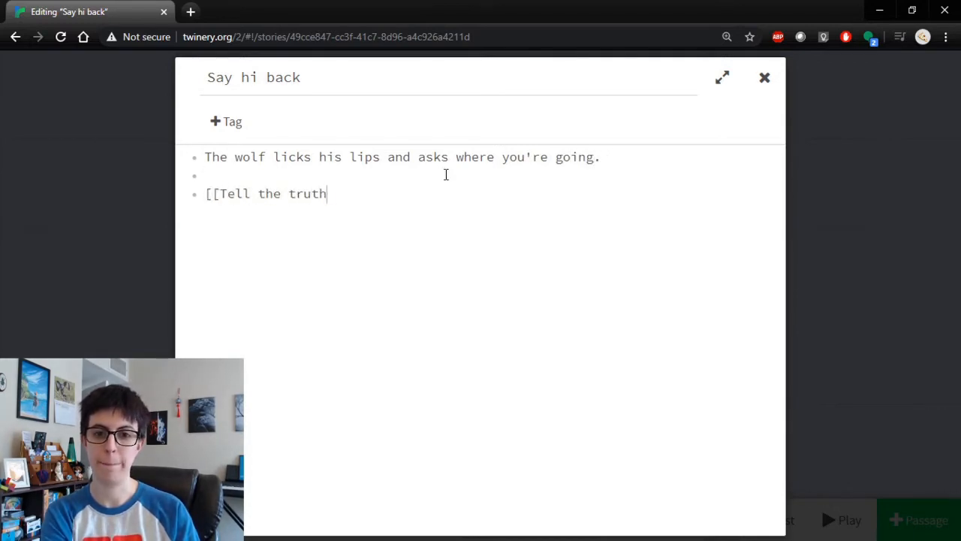
key(Return)
key(Return)
text([[Lie]])
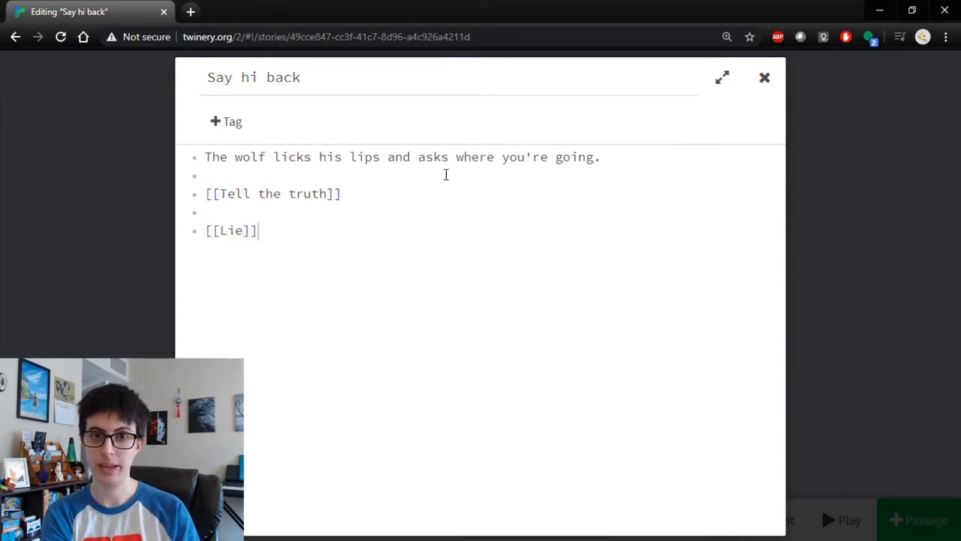
Add a third link below [[Lie]] that points to the existing "Run away" passage, using the suggested passage name.
key(Return)
key(Return)
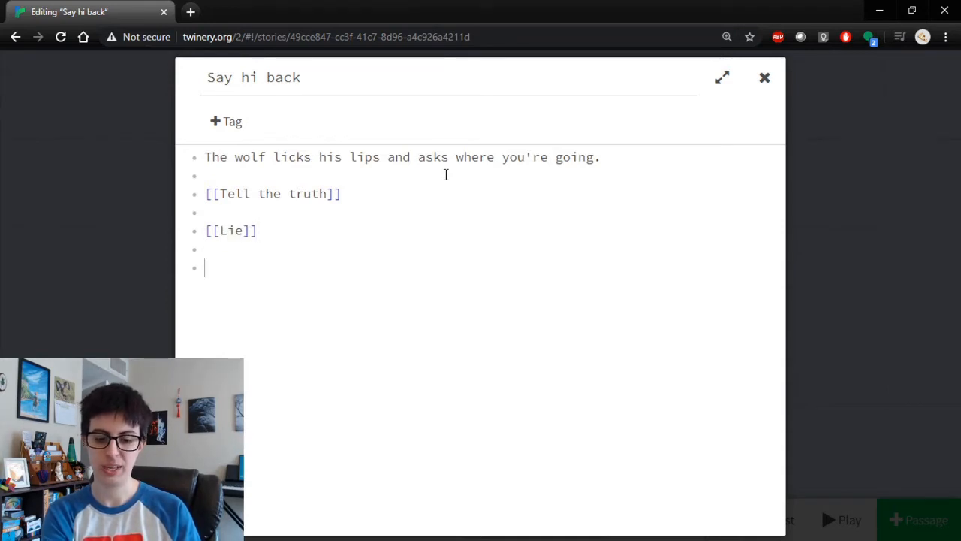
text([[Run)
key(BackSpace)
key(BackSpace)
key(BackSpace)
key(BackSpace)
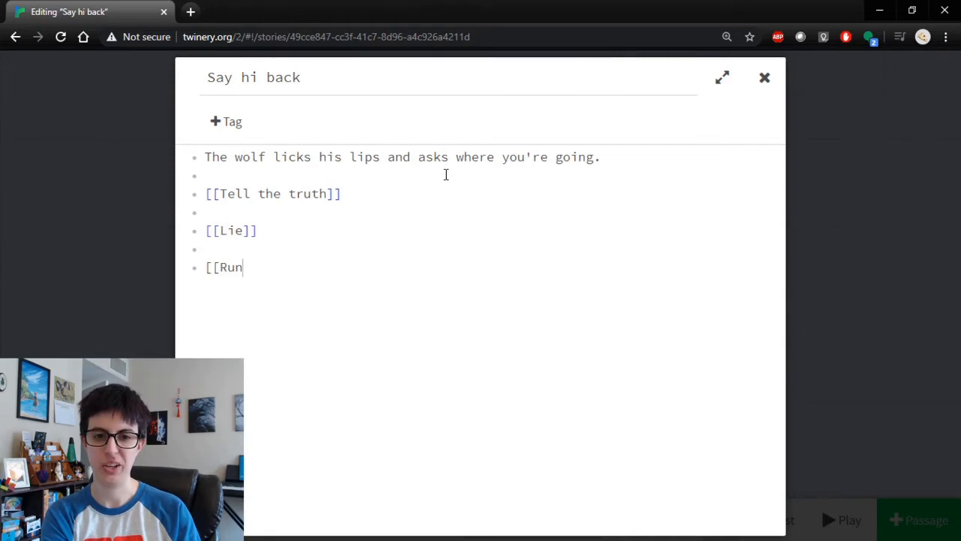
text(Run)
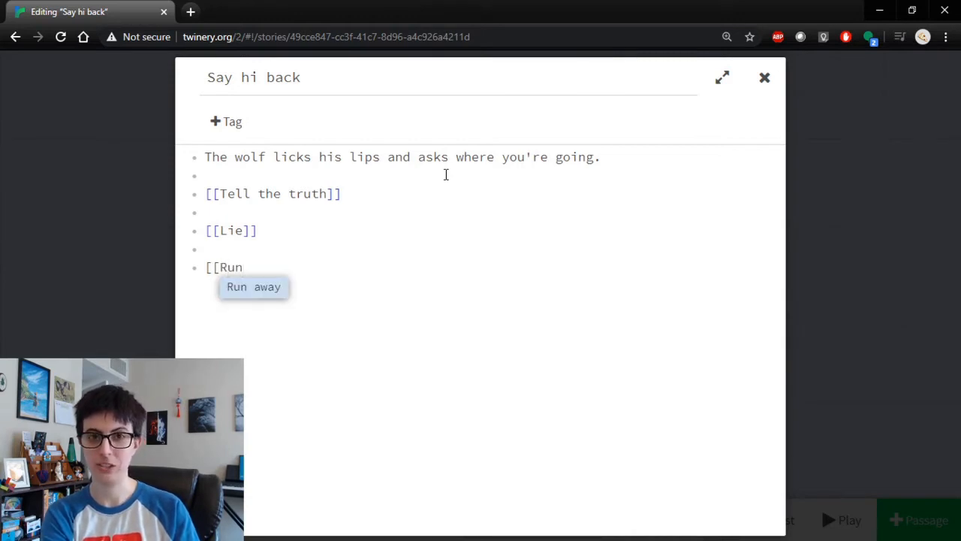
click(271, 299)
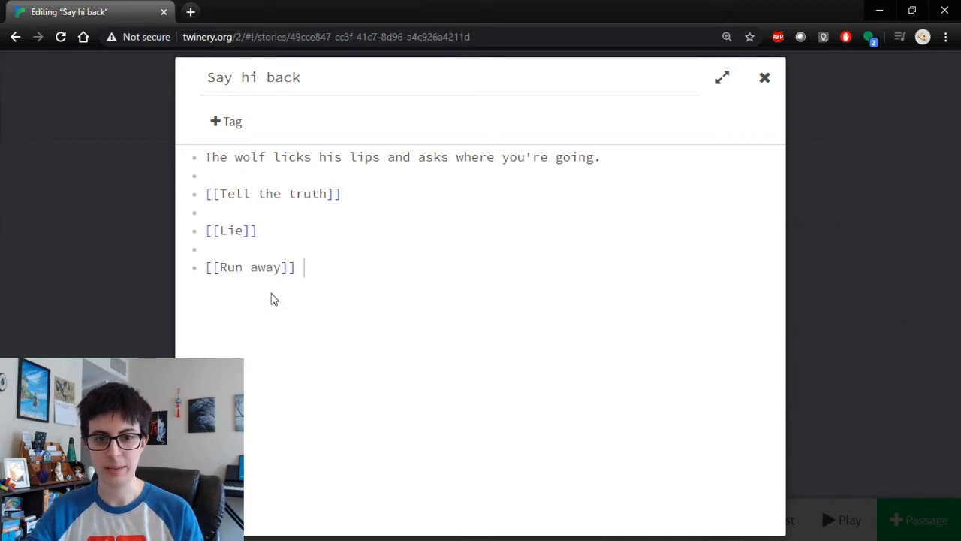
Close the "Say hi back" passage and review how the passages branch on the story map.
click(809, 245)
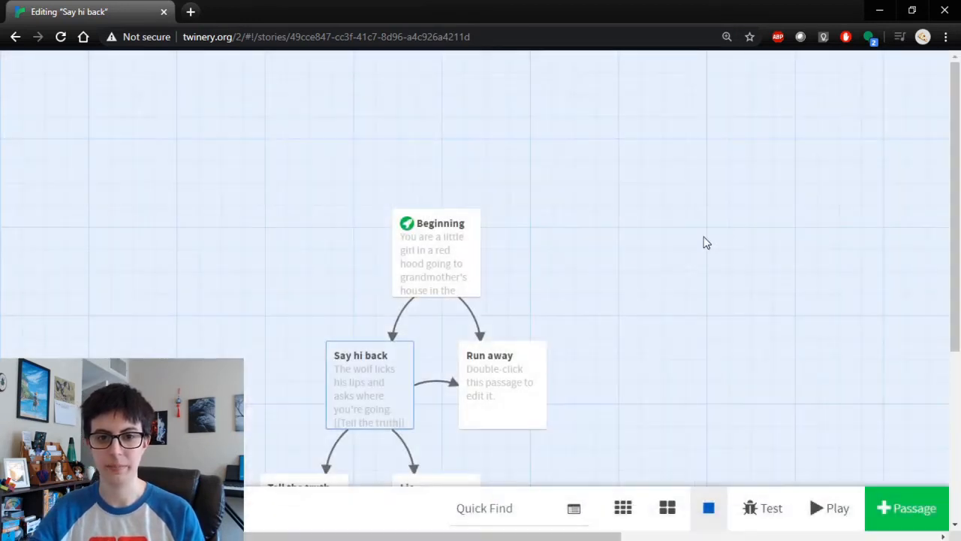
scroll(689, 233, down, 2)
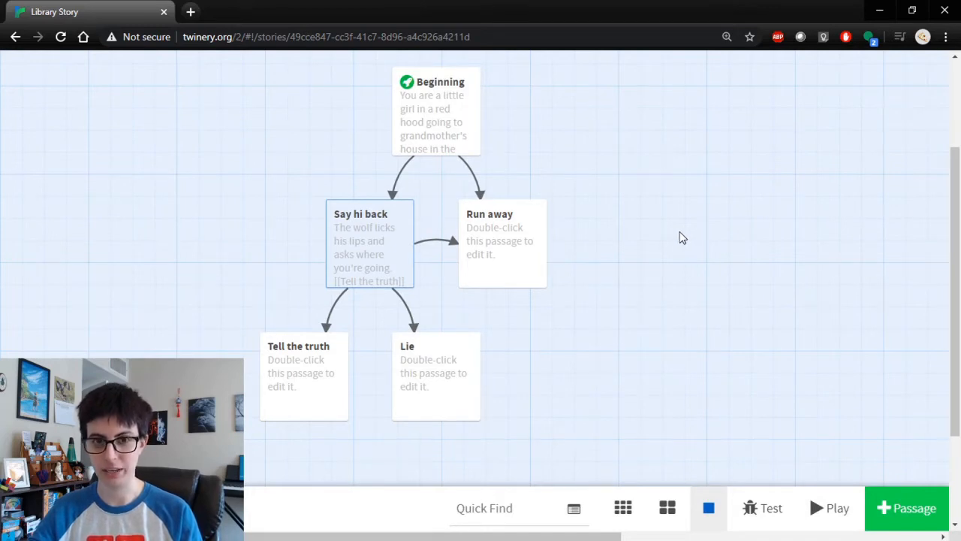
mouse_move(315, 382)
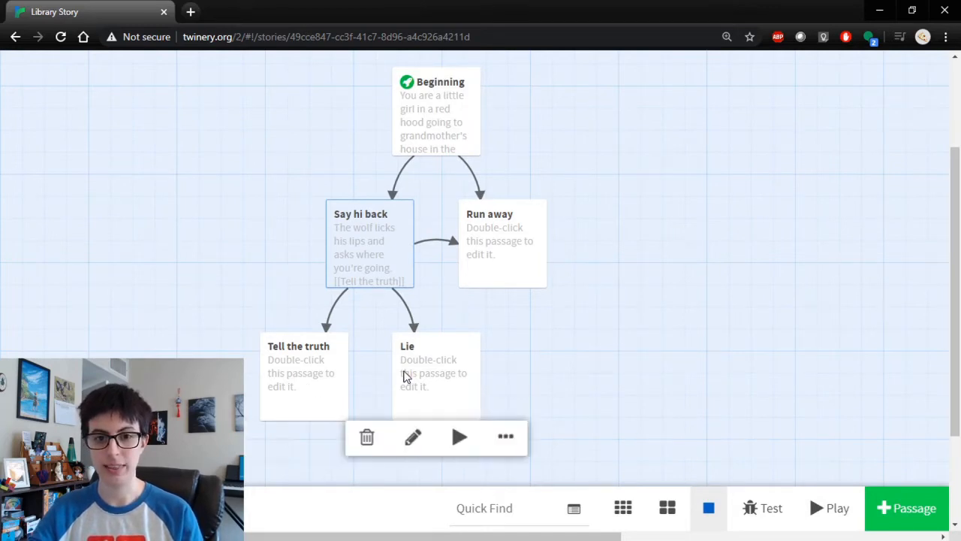
mouse_move(504, 260)
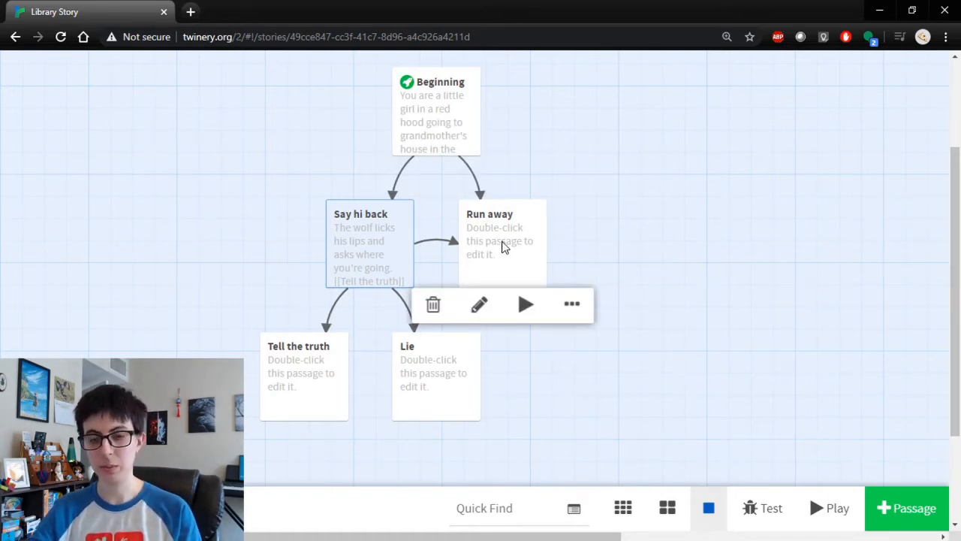
mouse_move(441, 134)
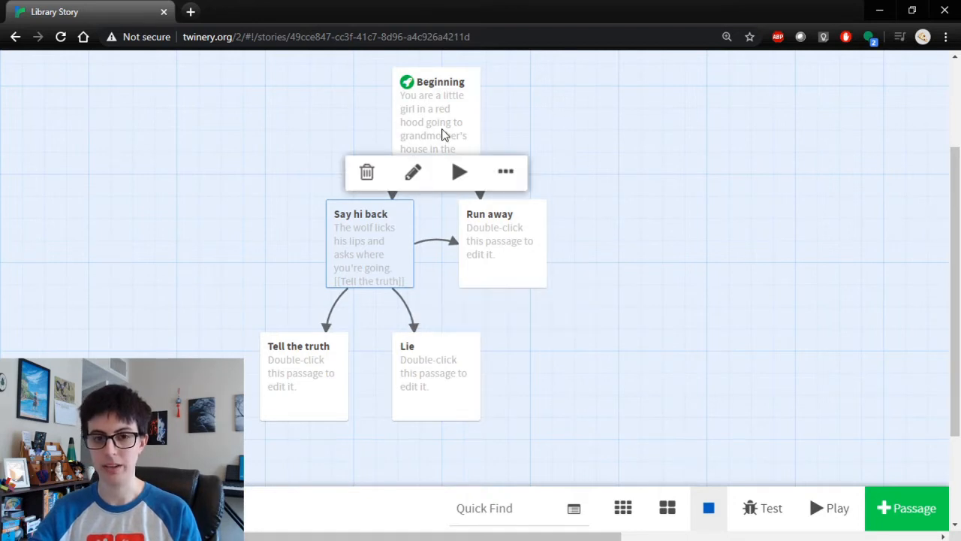
mouse_move(368, 227)
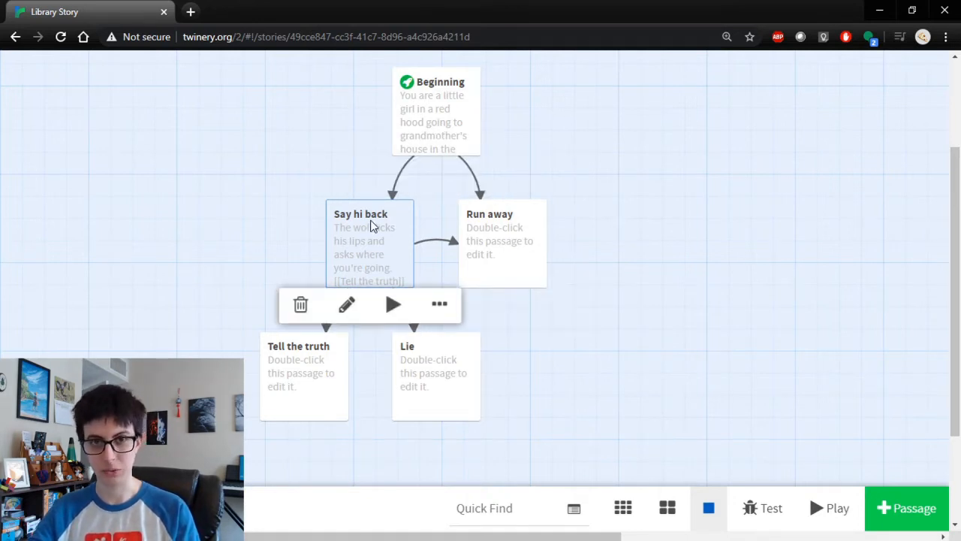
mouse_move(490, 239)
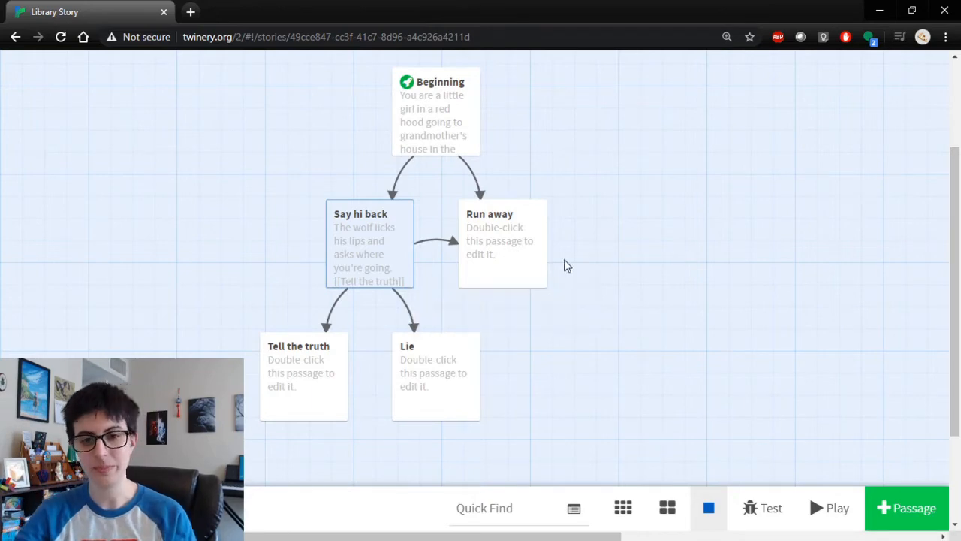
In the "Run away" passage, replace the placeholder with "You run all the way home and you're safe." and close the passage.
double_click(515, 272)
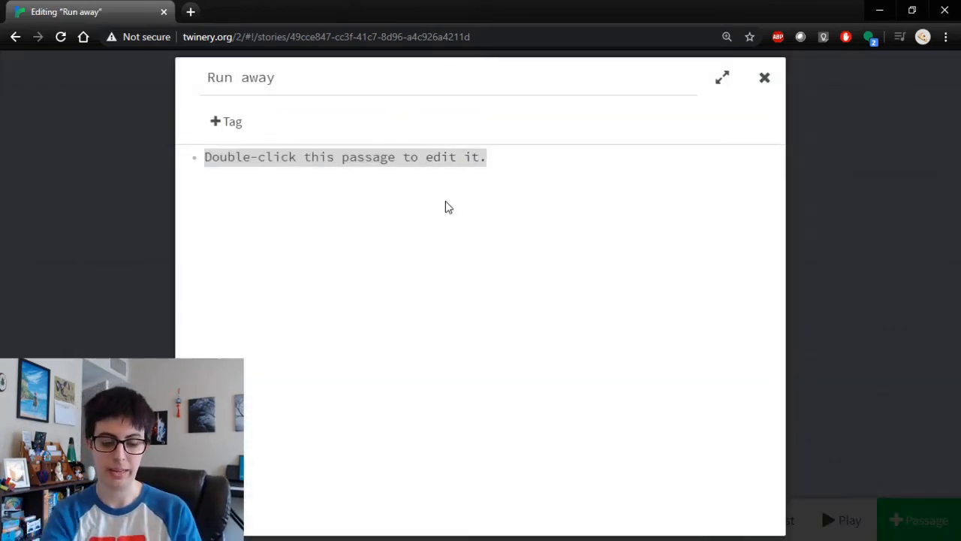
text(You run all the way h)
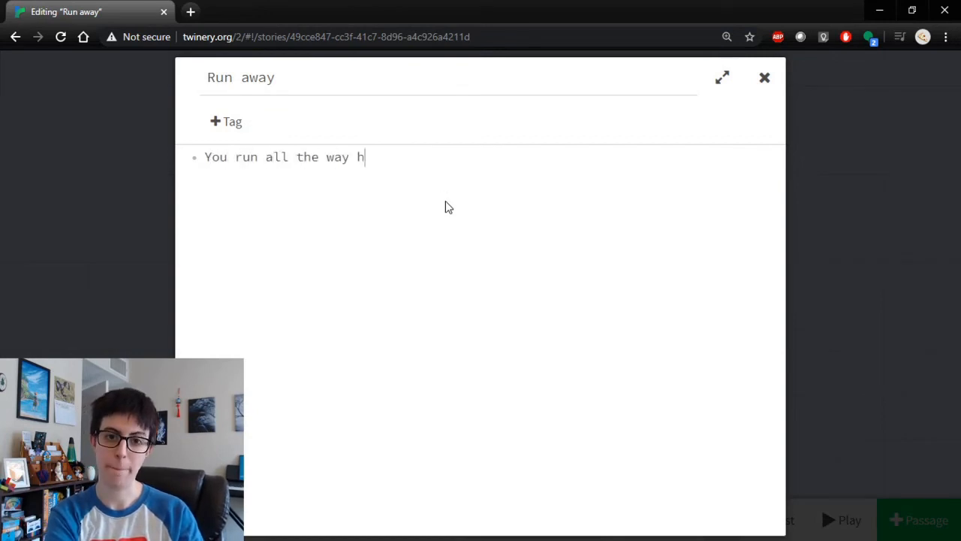
text(ome and you're safe.)
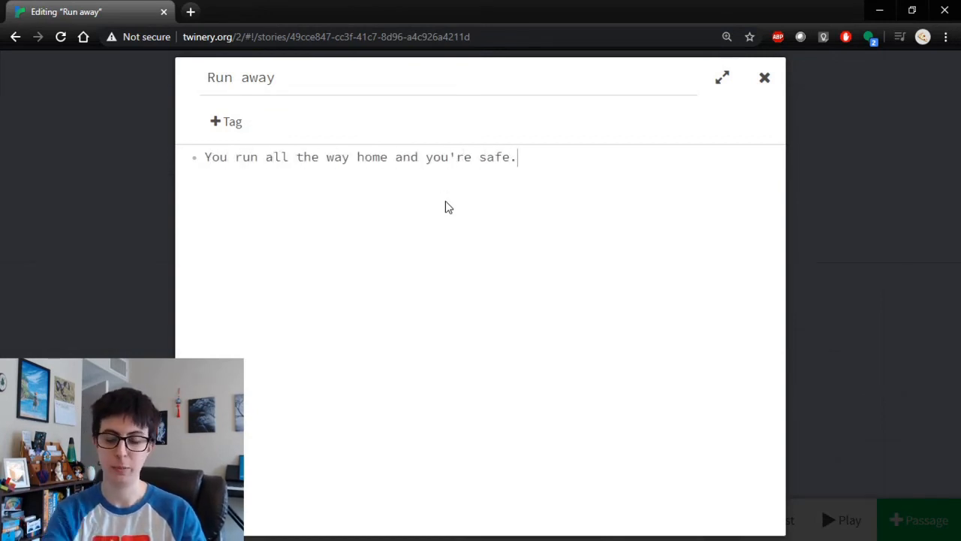
click(825, 259)
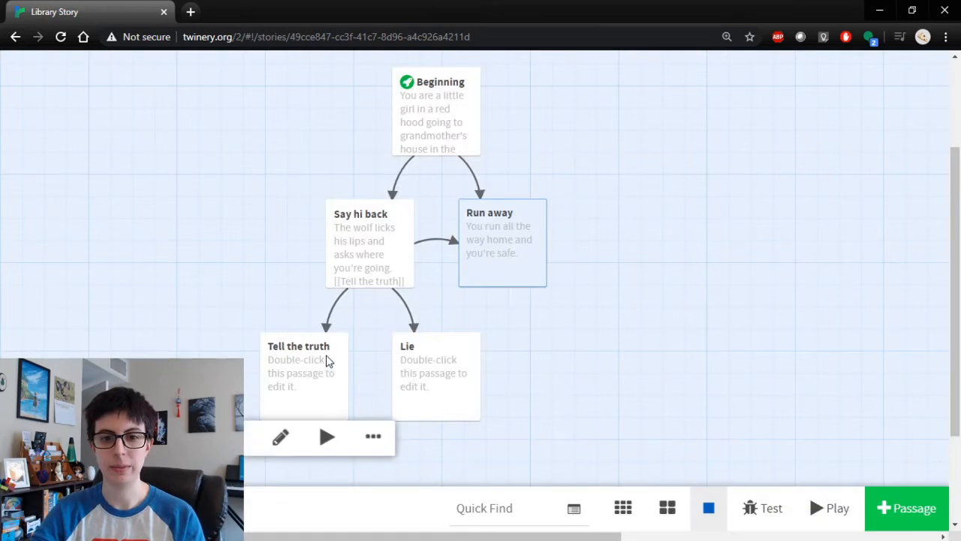
In the "Tell the truth" passage, replace the placeholder with "You tell the wolf you're going to grandmother's house, and the wolf says he'll race you.".
double_click(305, 362)
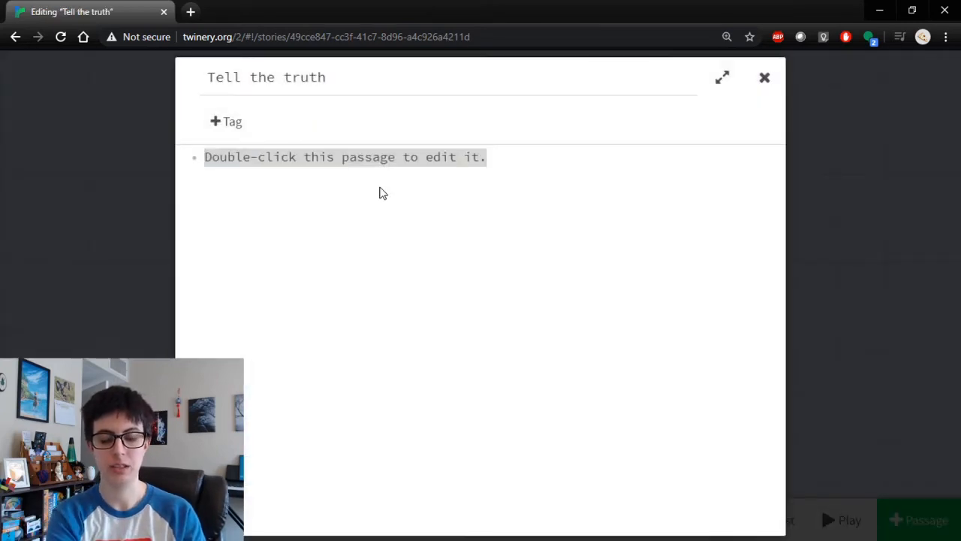
text(You tell the wolf you're)
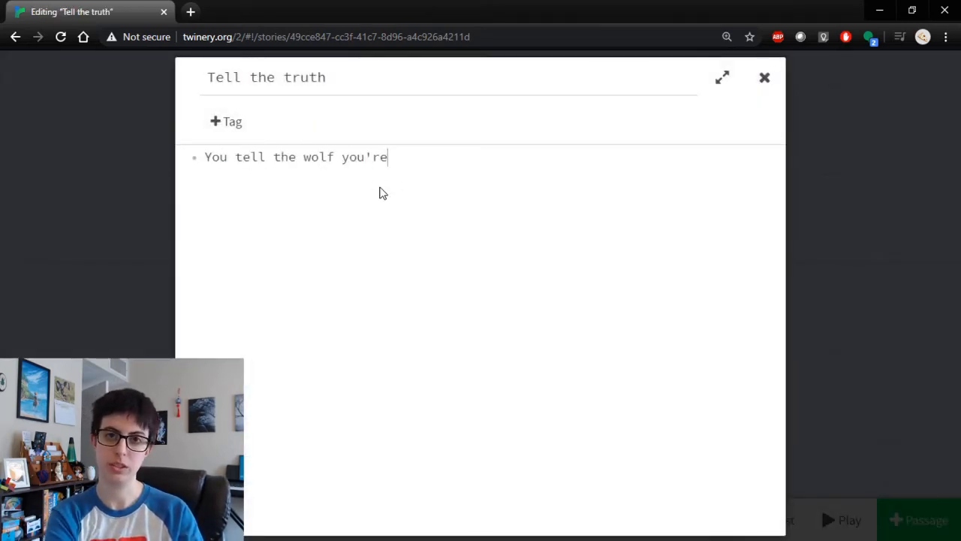
text( going to gradn)
key(BackSpace)
key(BackSpace)
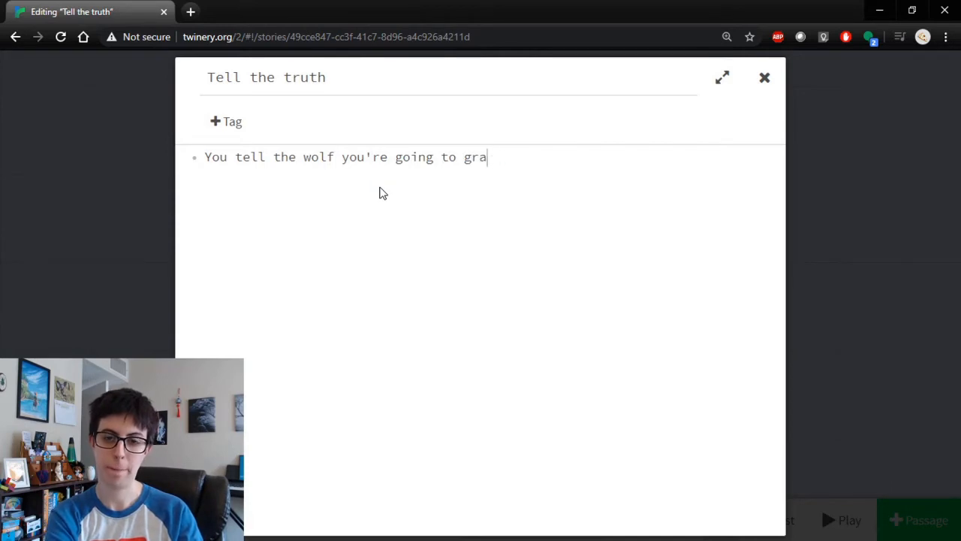
text(ndmother's house, an)
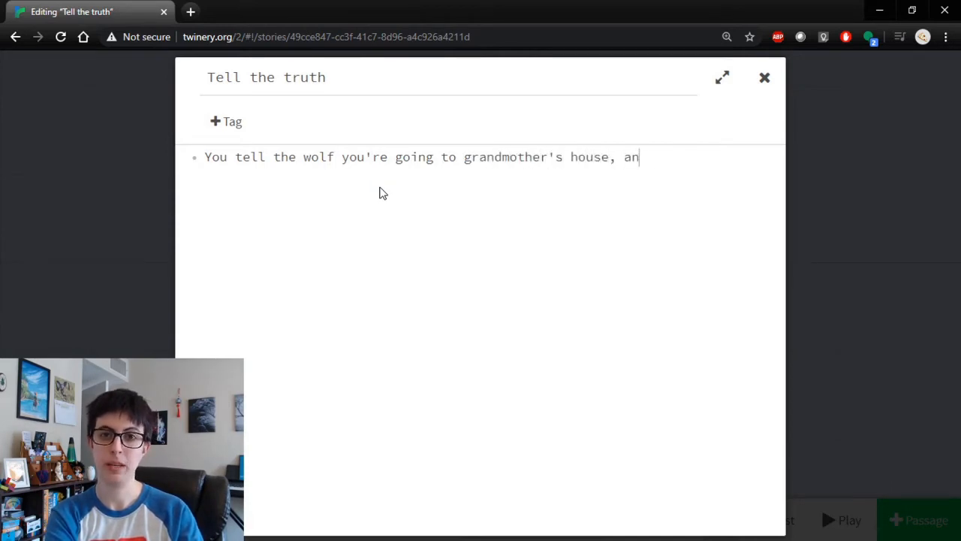
text(d the wolf says he'll )
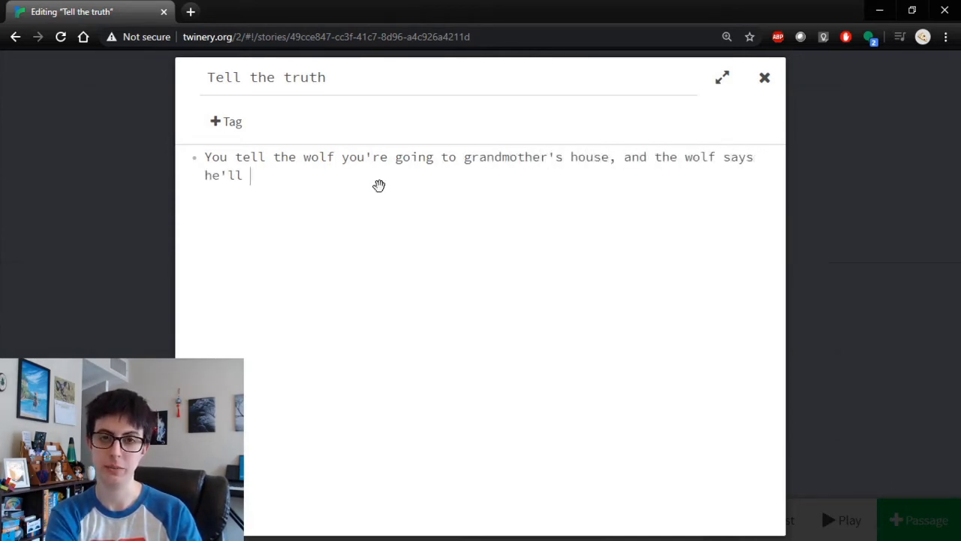
text(race you.)
Add the paragraphs "You can't run faster than a wolf!" and "By the time you get there, grandma's been eaten.", and close the passage.
key(Return)
key(Return)
text(You )
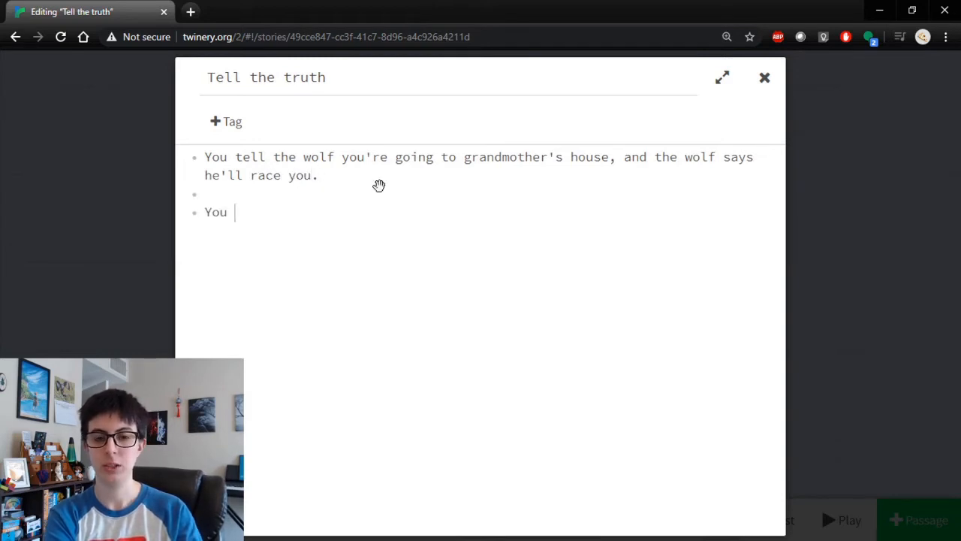
text(can't run faster than a)
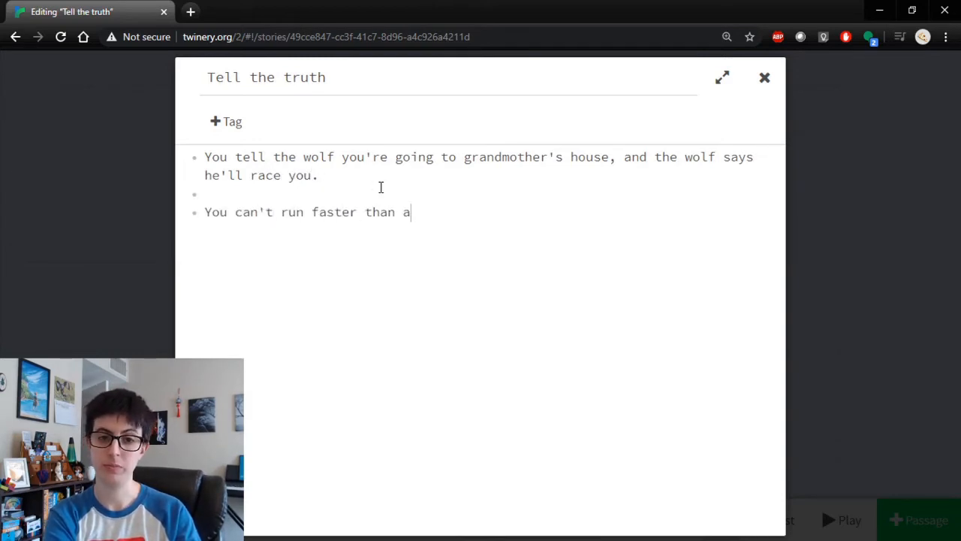
text( wolf!)
key(Return)
key(Return)
text(By )
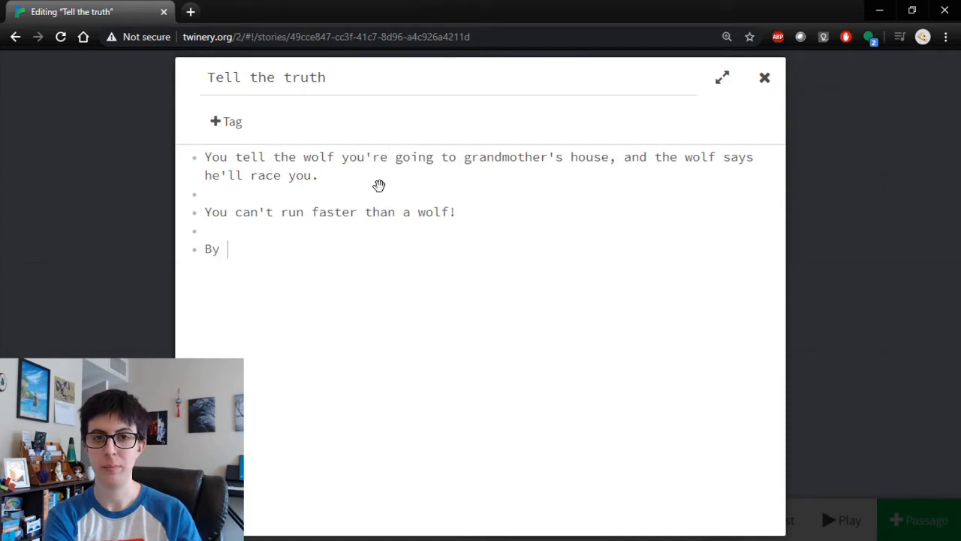
text(the time you get there,)
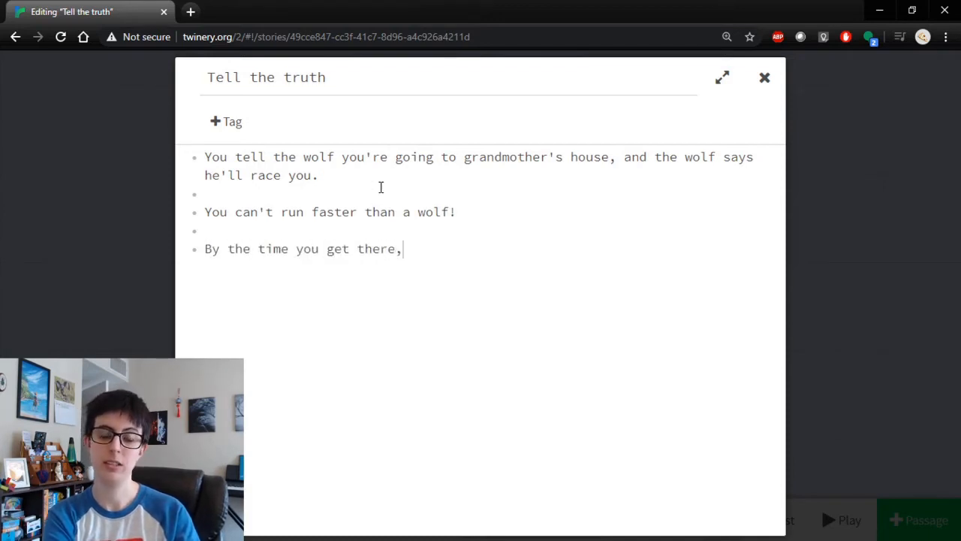
text( grandma's been eaten)
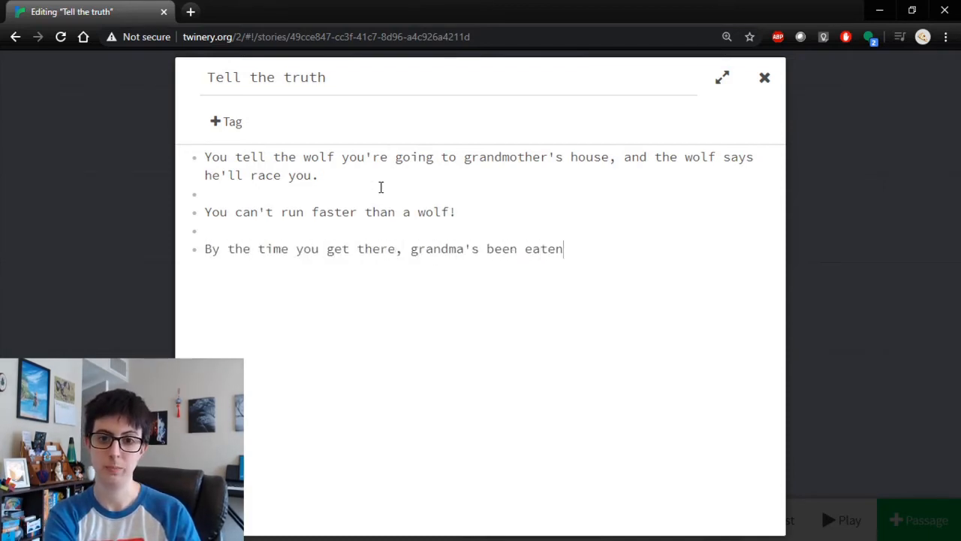
text(.)
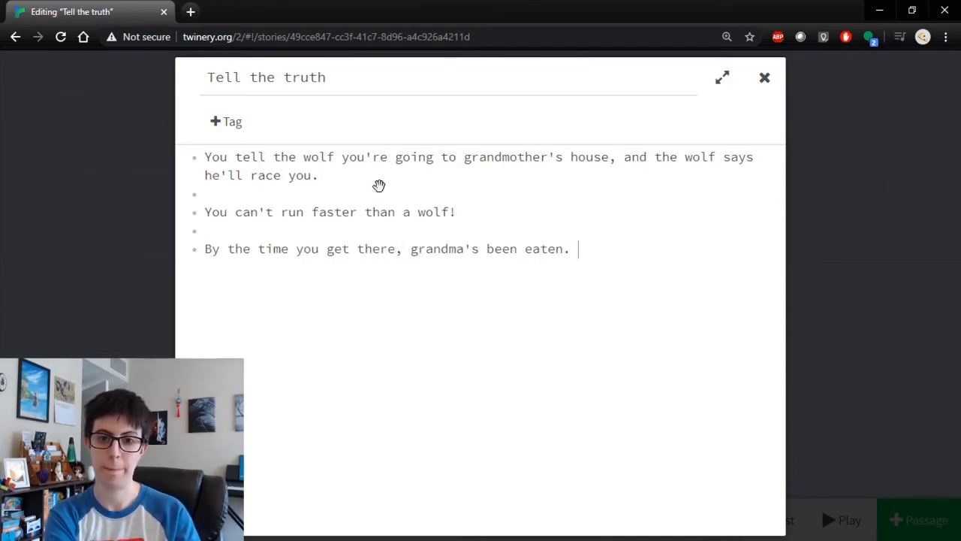
click(841, 244)
In the "Lie" passage, replace the placeholder with "The wolf looks skeptically at you when you say you're going to New York." and close it.
double_click(429, 373)
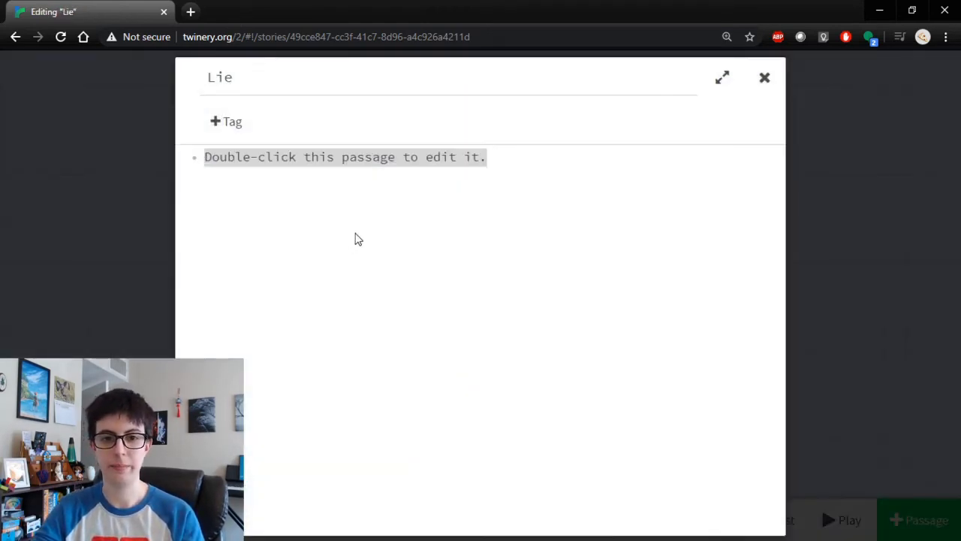
text(The wolf looks spe)
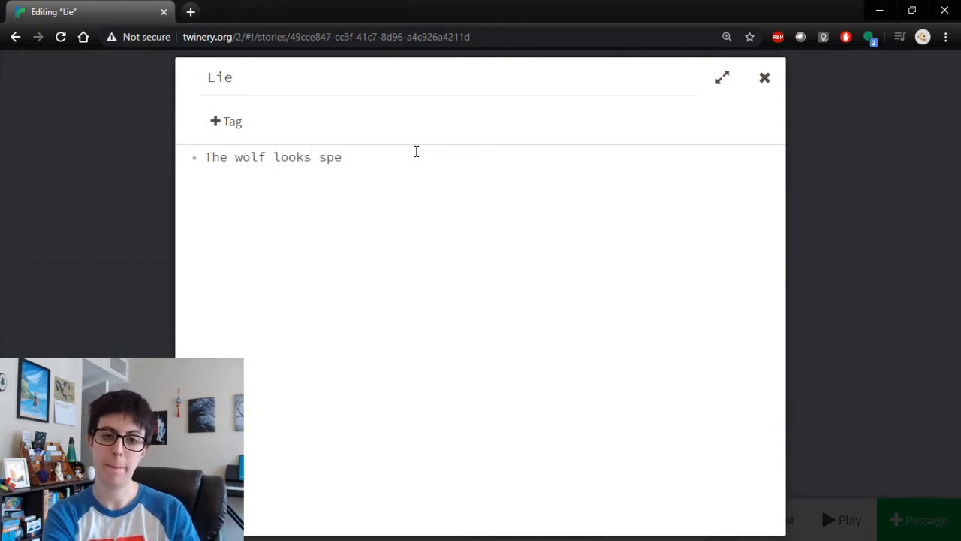
key(BackSpace)
key(BackSpace)
text(keptically at y)
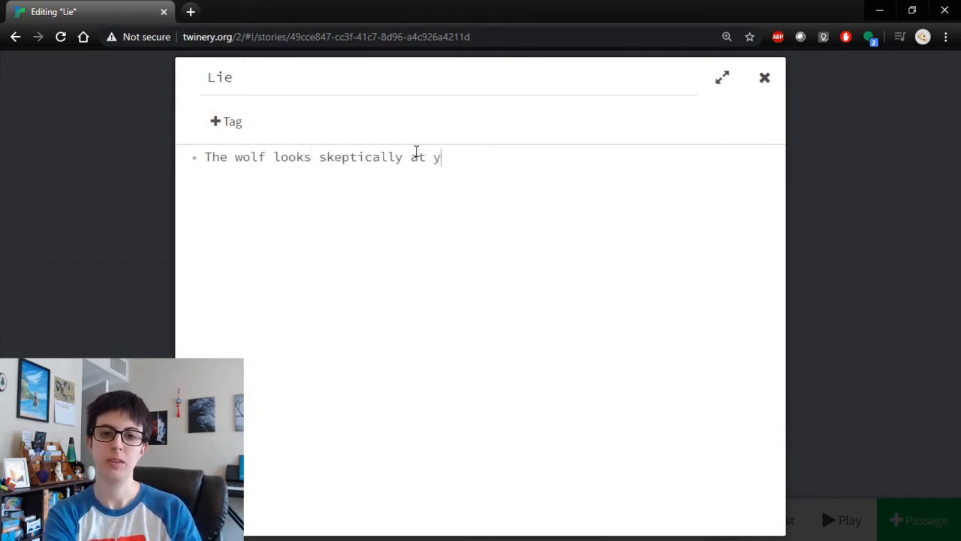
text(ou when you say you're going )
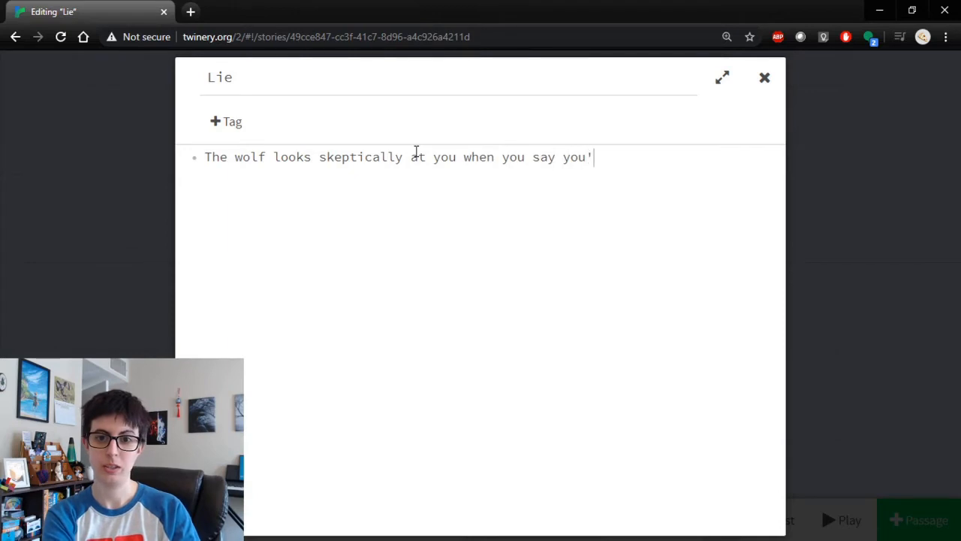
text(to New Yo)
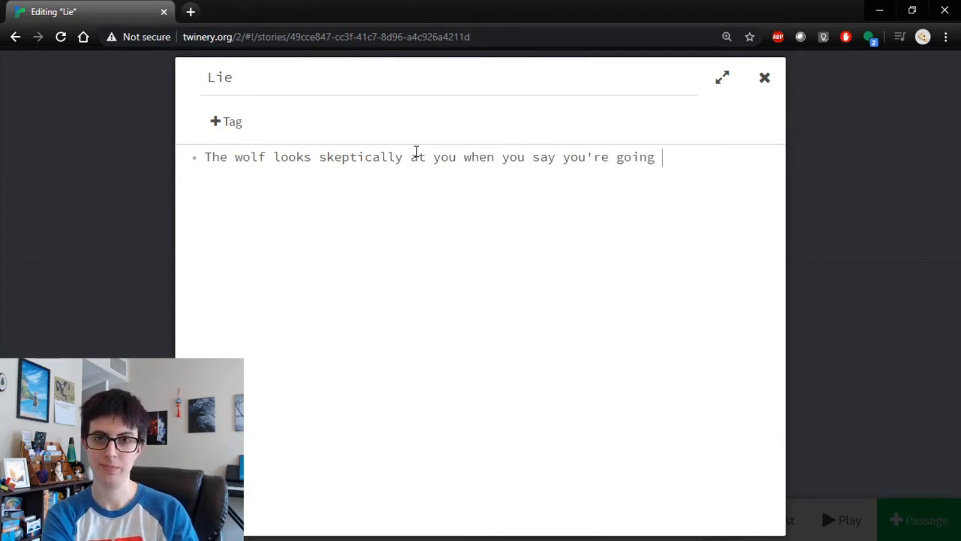
text(rk.)
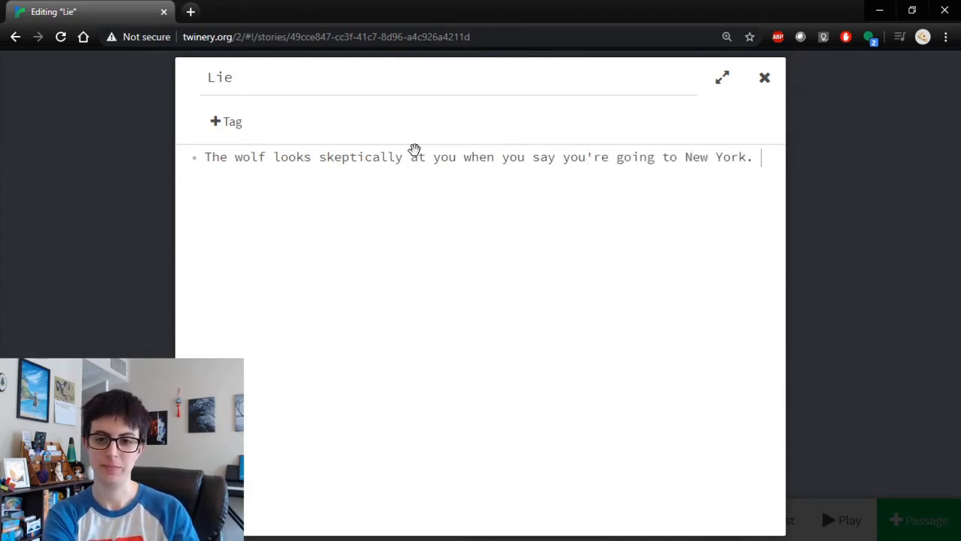
click(847, 245)
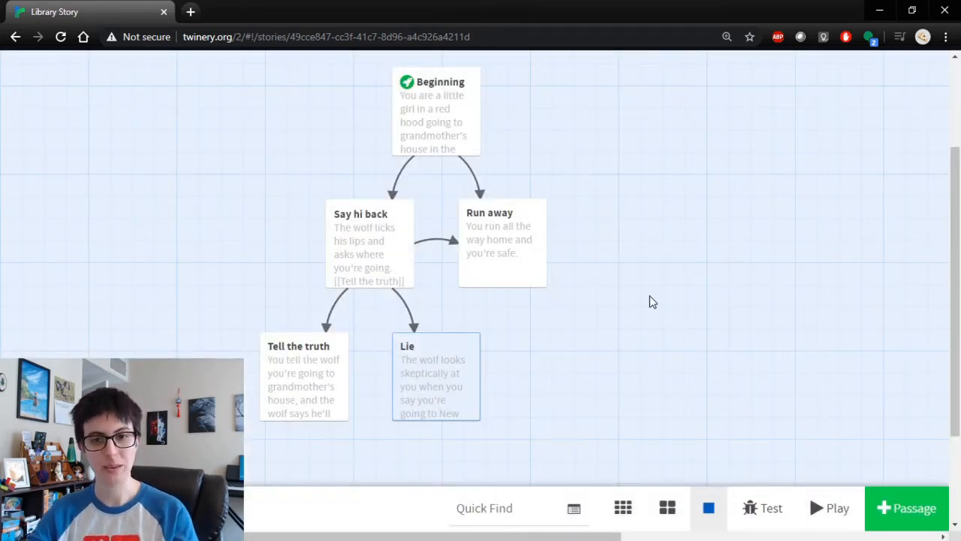
Play the story from the start, following "Say hi back" and "Run away", and close the playthrough.
click(833, 508)
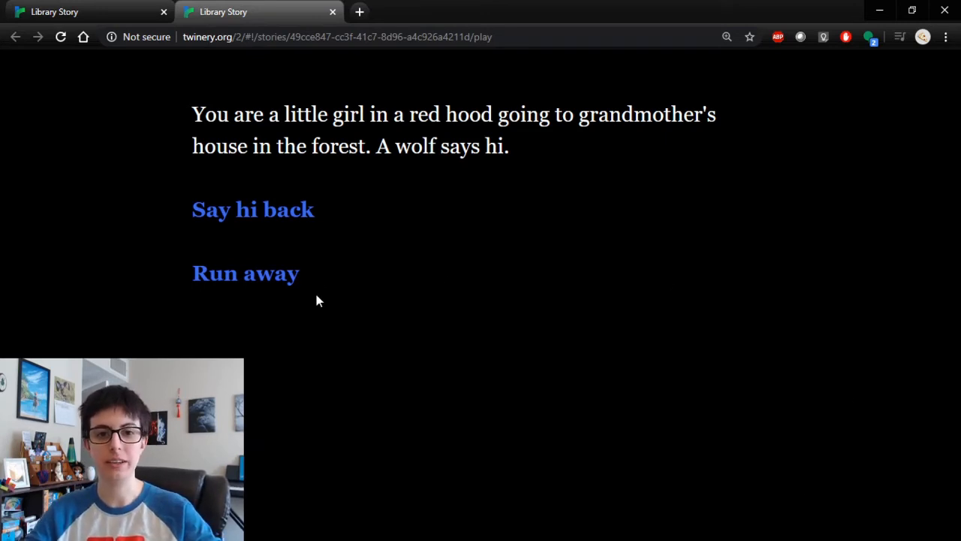
click(273, 216)
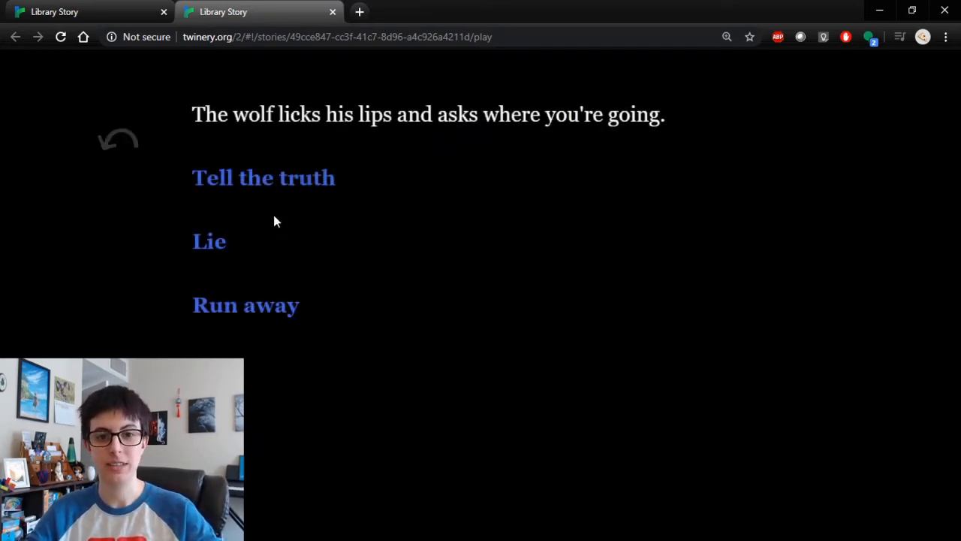
click(274, 306)
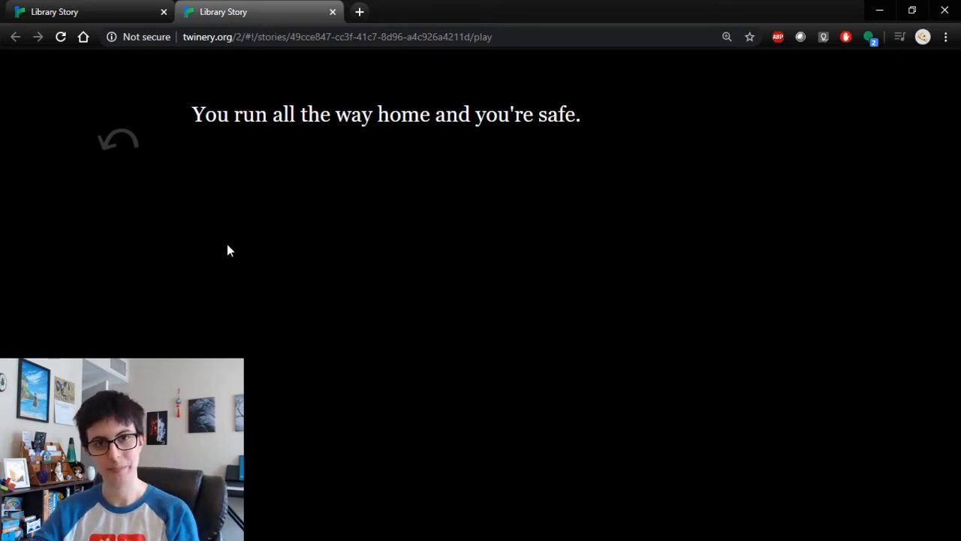
click(333, 13)
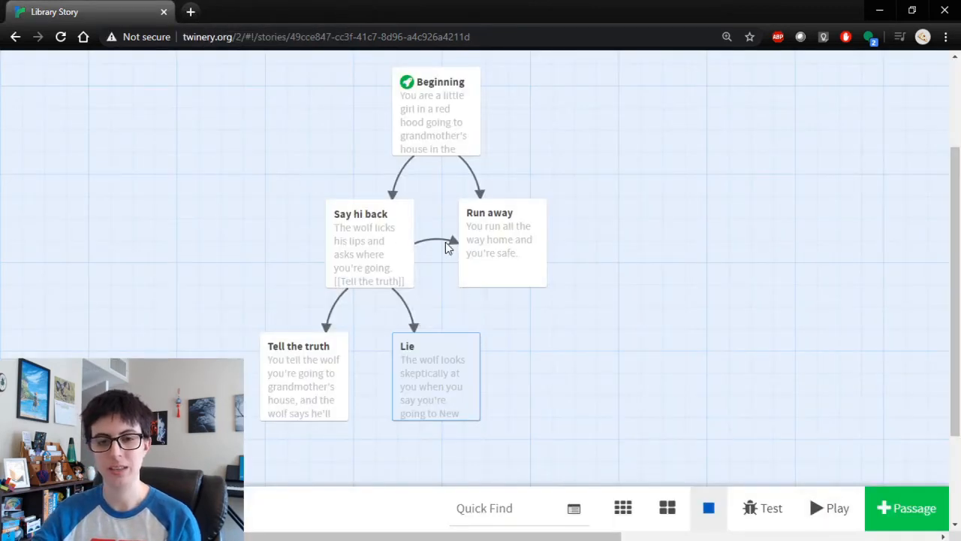
Review the text and links of the "Beginning" passage, and return to the story map.
double_click(442, 129)
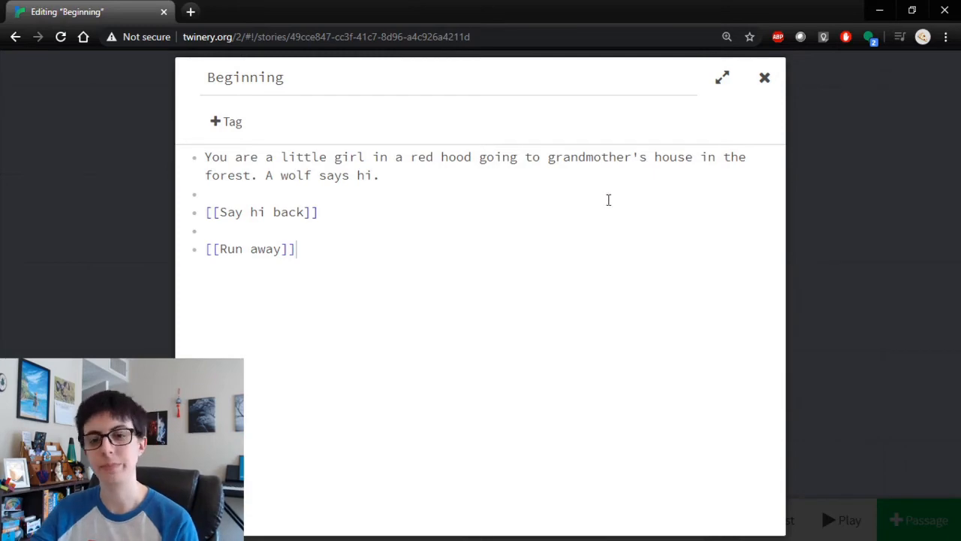
click(840, 223)
scroll(526, 214, down, 1)
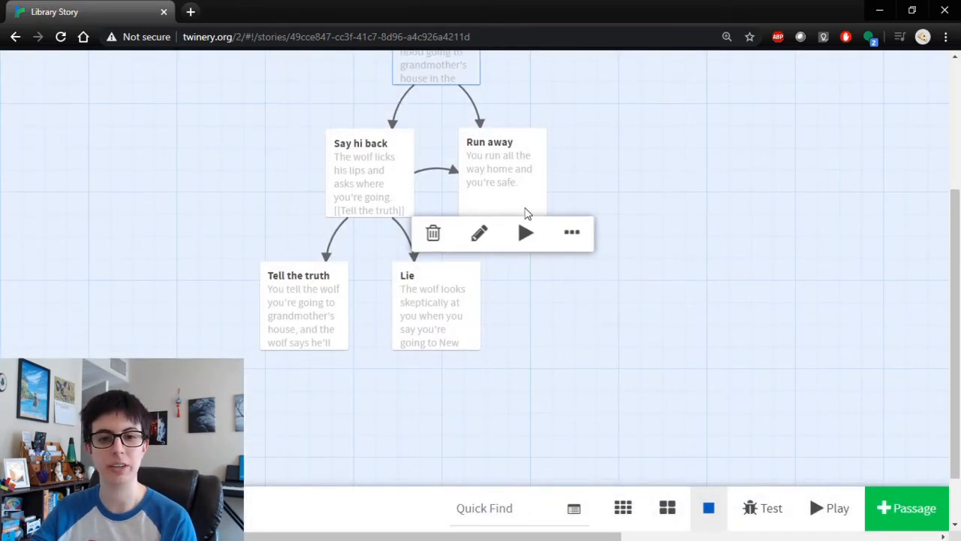
In the "Tell the truth" passage, replace the ending "grandma's been eaten." with "though, Grandma's just fine.".
click(312, 300)
double_click(310, 302)
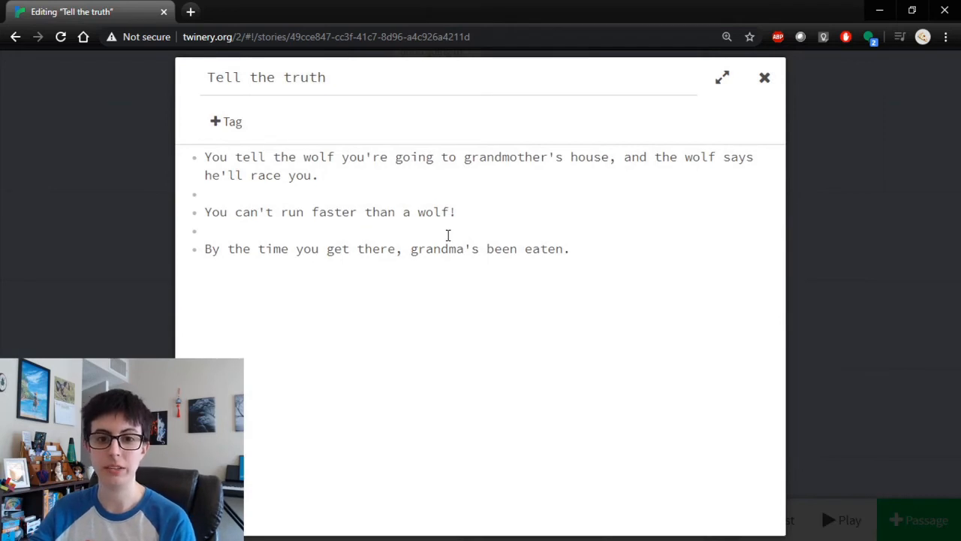
drag(594, 249, 411, 250)
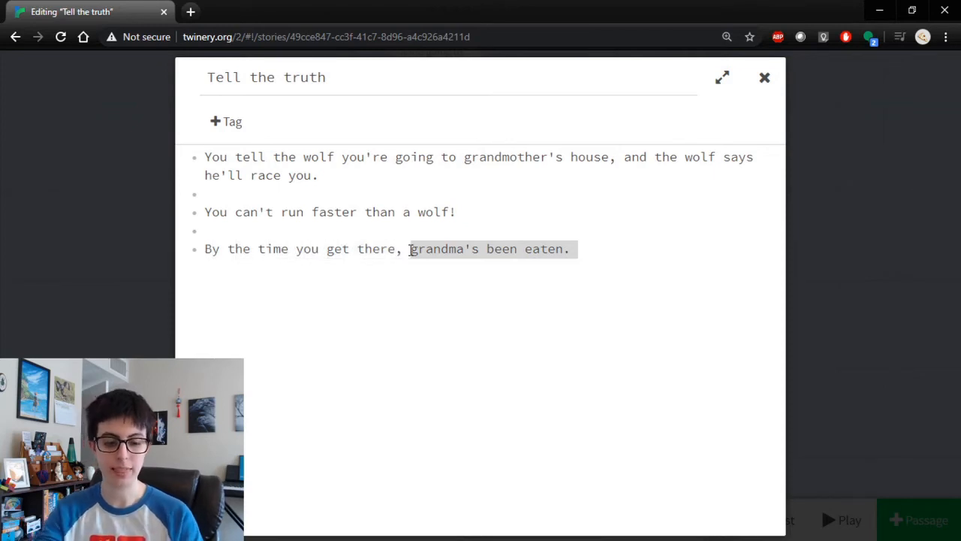
text(though, )
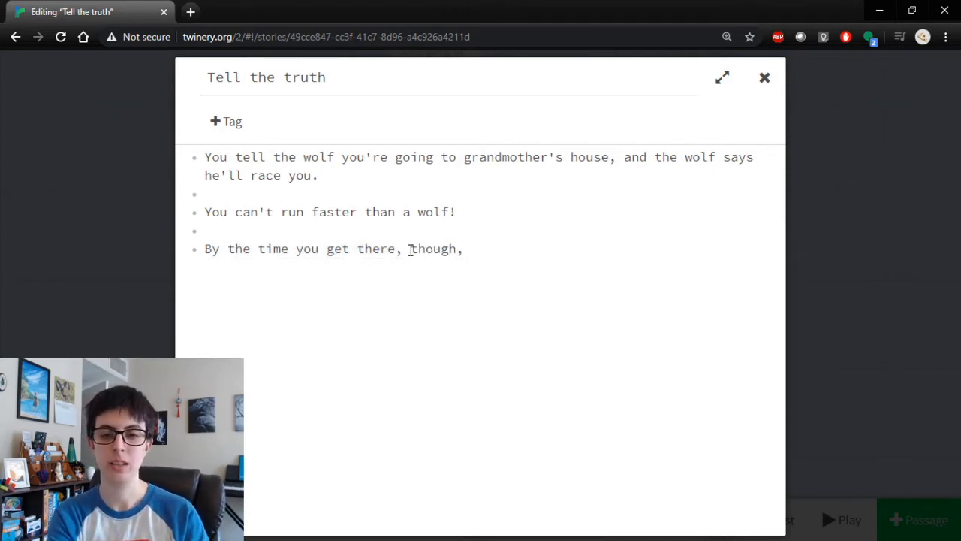
text(Grandma's just fin)
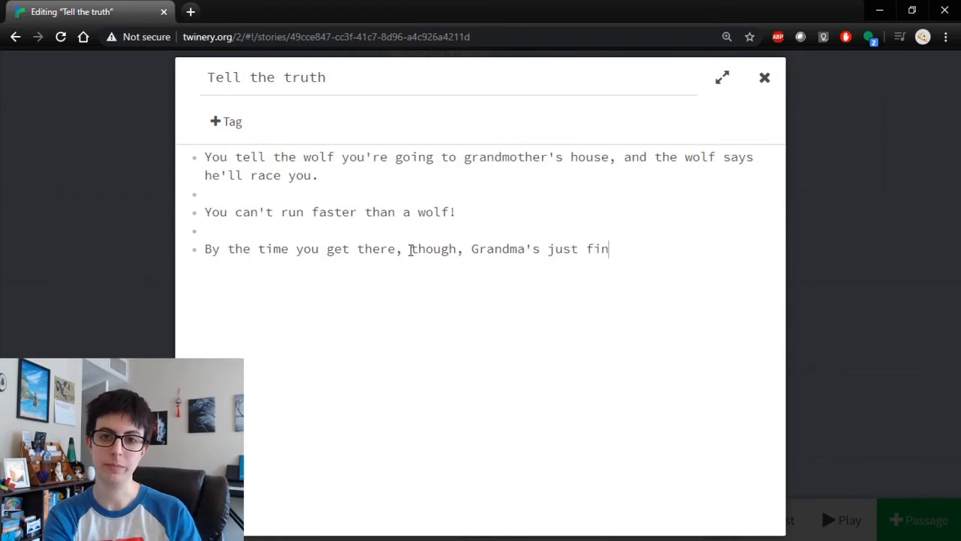
text(e.)
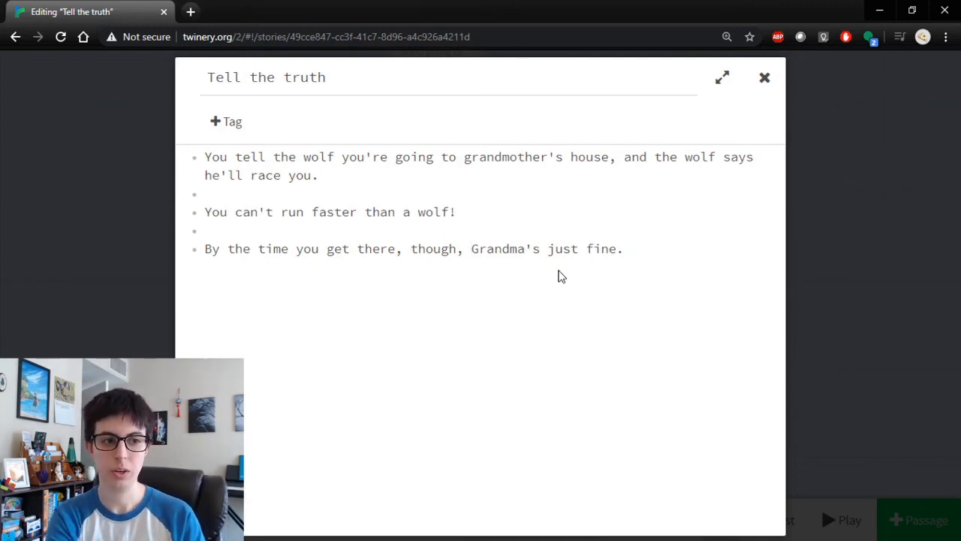
Wrap "Grandma's" in the last line in a link macro, (link: "Grandma's"), and open a hook bracket after it.
text((link:)
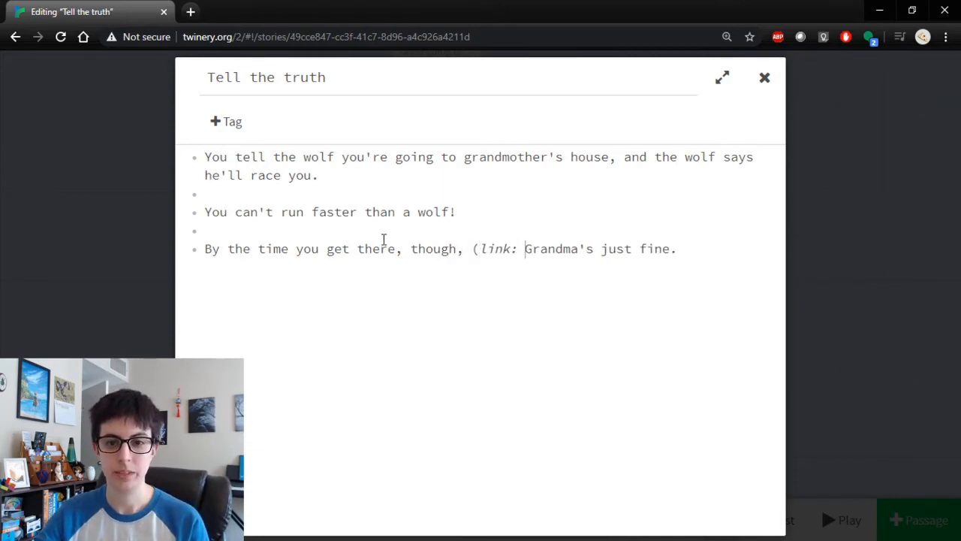
text( ")
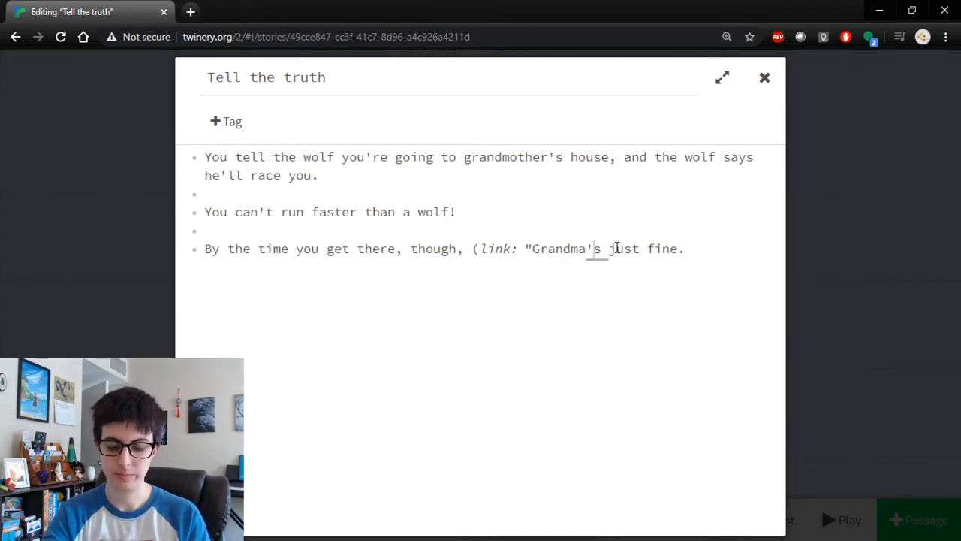
key(Right)
text(")
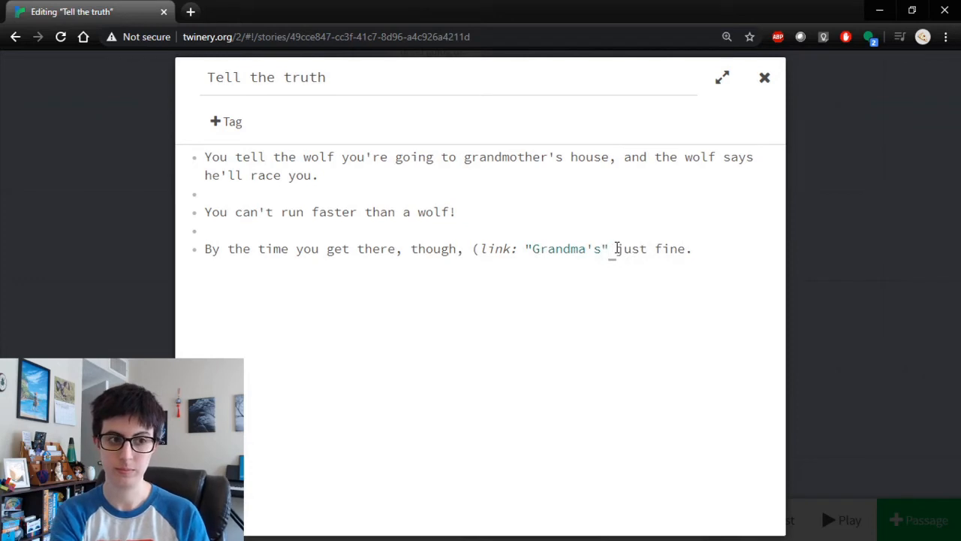
text()[)
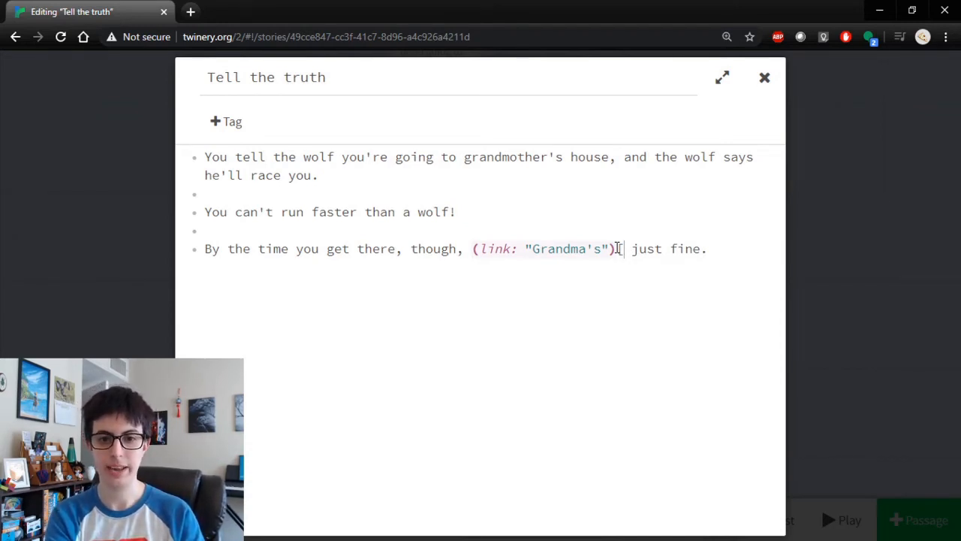
Fill the link's hook with "the wolf who looks like Grandma", close its bracket, and add "is" before "just fine.".
text(the wolf )
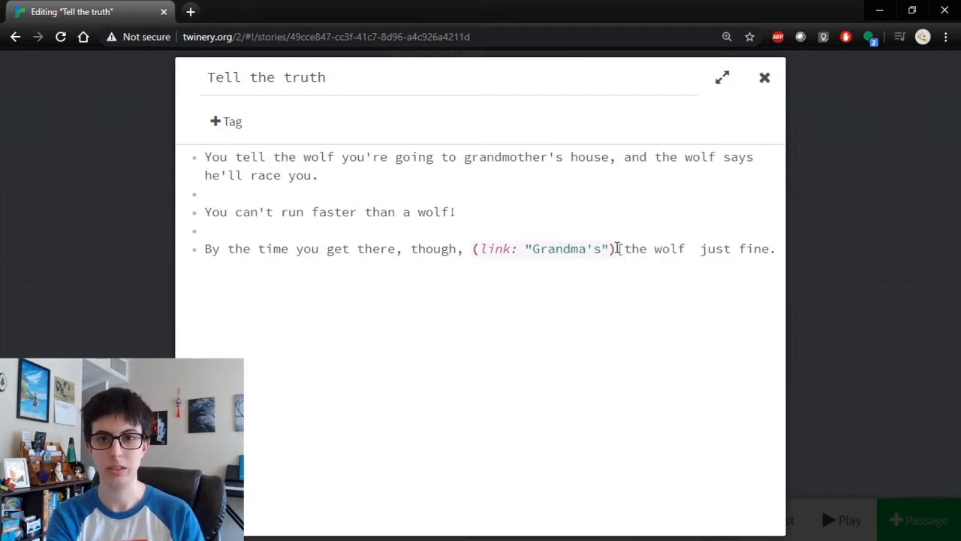
text(who looks l)
text(ike Grandma)
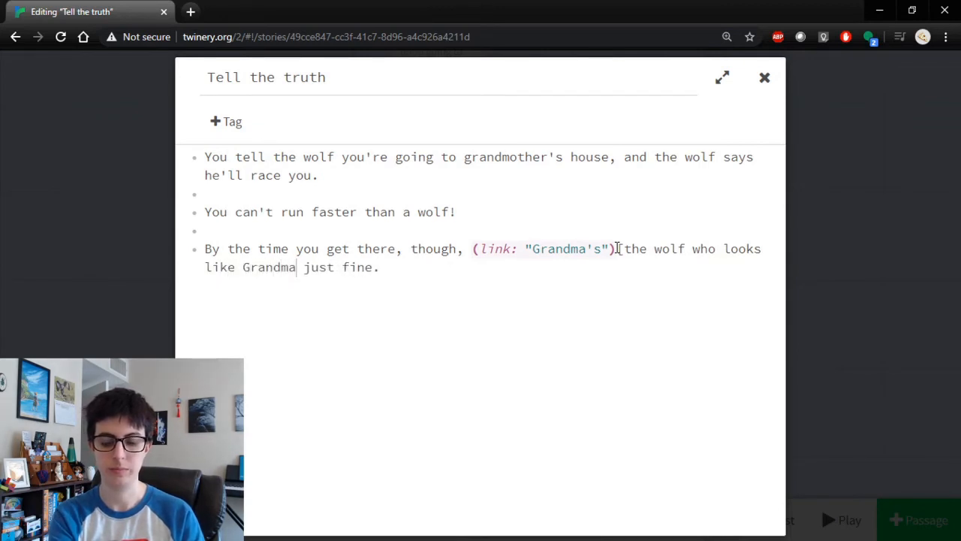
text(] is)
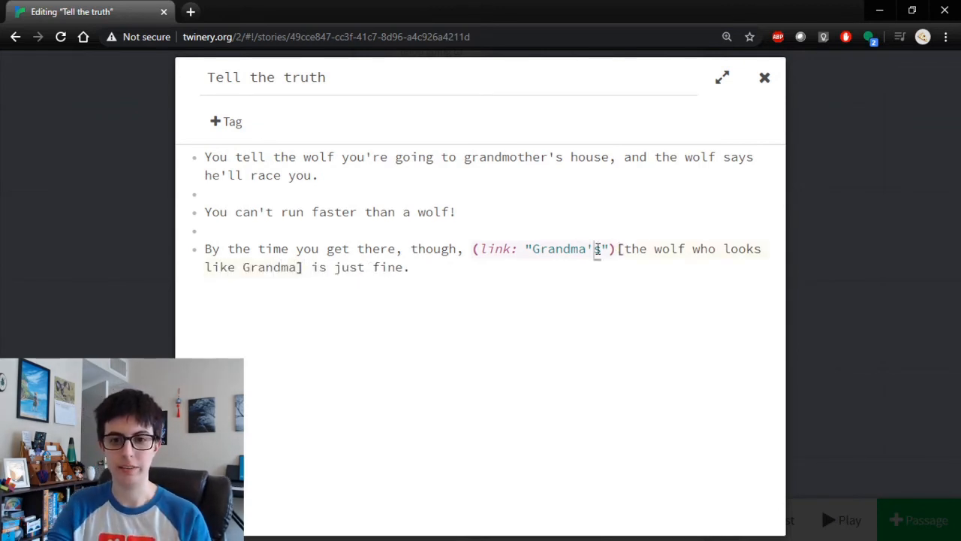
Shorten the link macro's text to "Grandma" and close the passage.
click(598, 248)
key(Delete)
key(BackSpace)
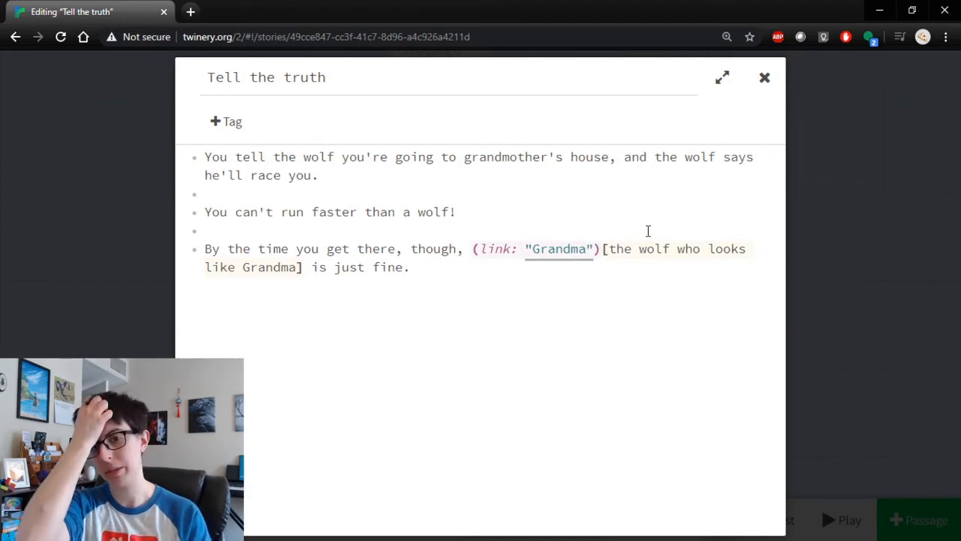
click(518, 304)
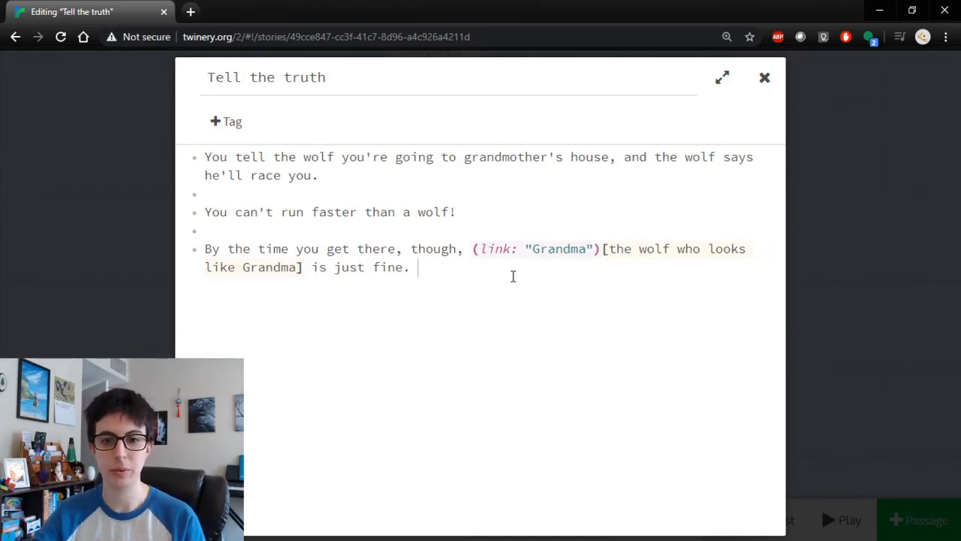
click(849, 255)
Test the story from the start, following "Say hi back", the truth option and the "Grandma" link, and return to the story map.
click(753, 517)
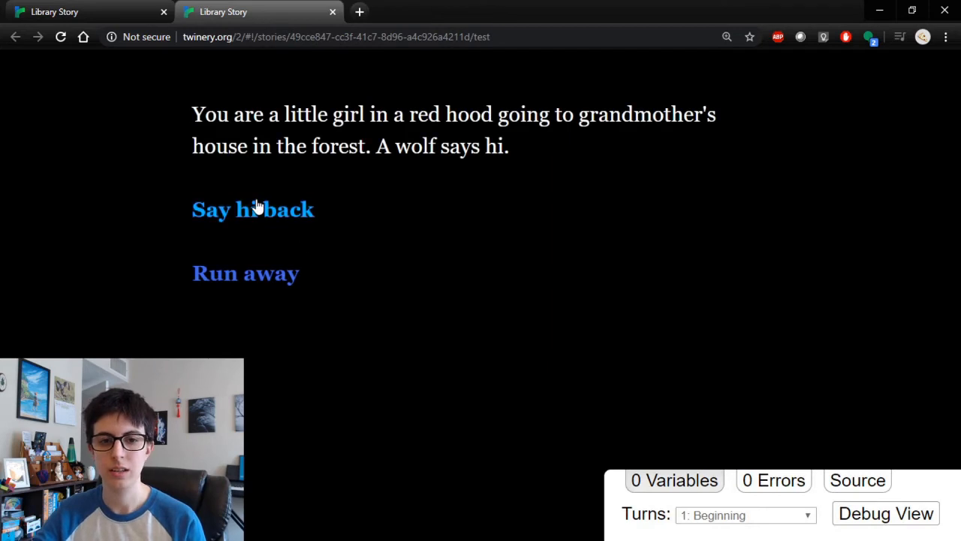
click(257, 208)
click(281, 181)
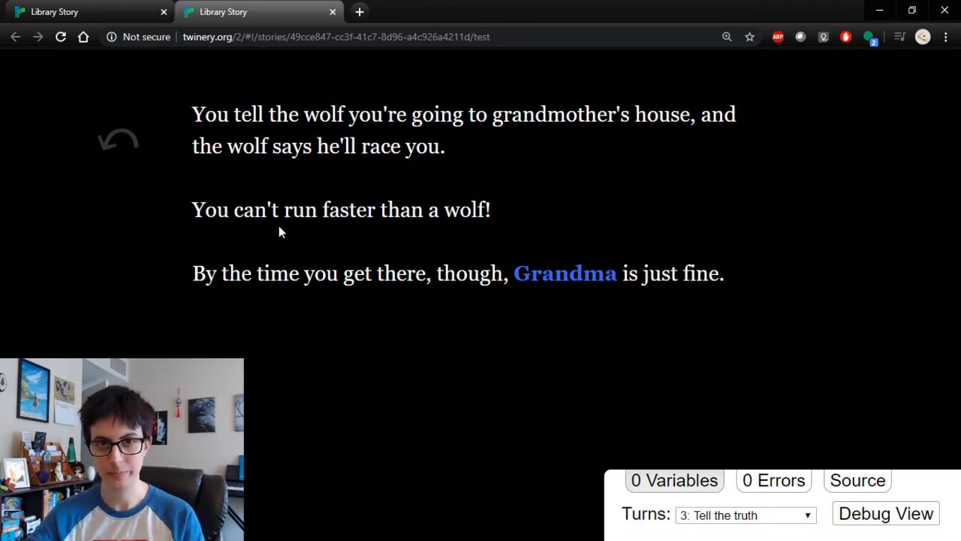
click(563, 278)
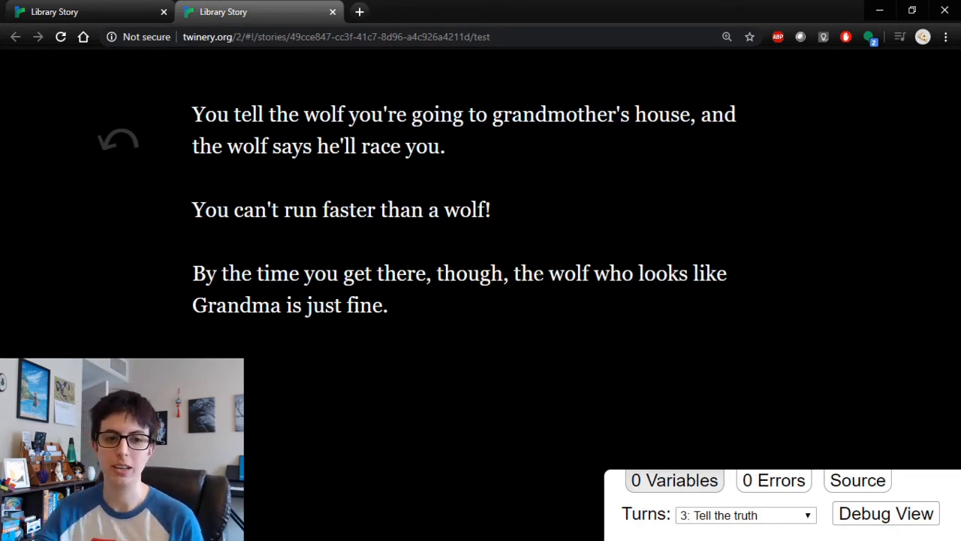
click(97, 14)
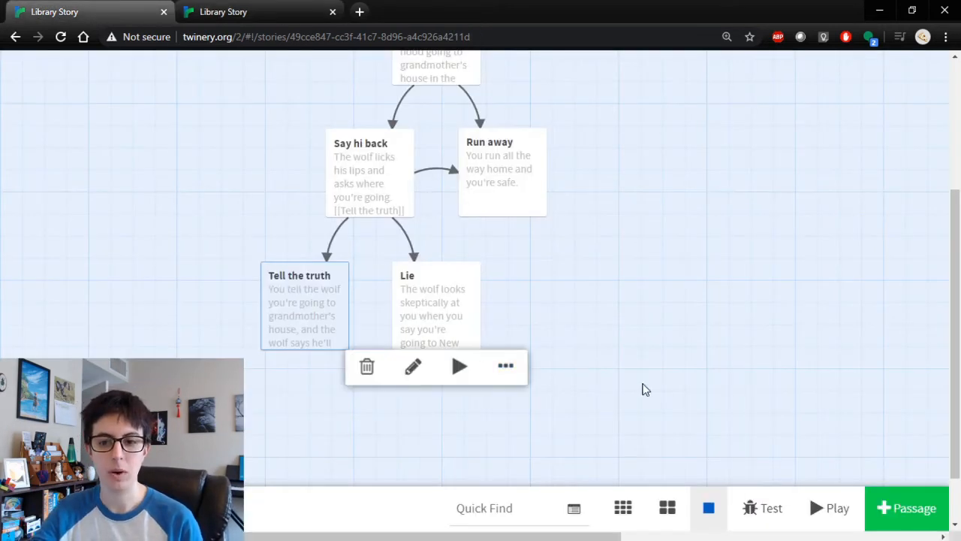
Add a new passage in the empty area to the right of "Run away" and "Lie", and name it "Dragon".
click(868, 494)
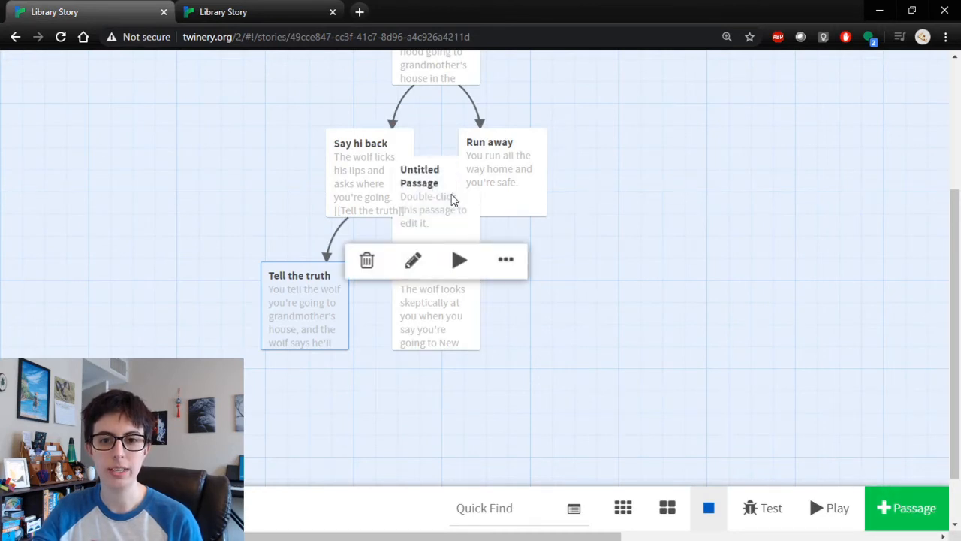
drag(453, 197, 738, 268)
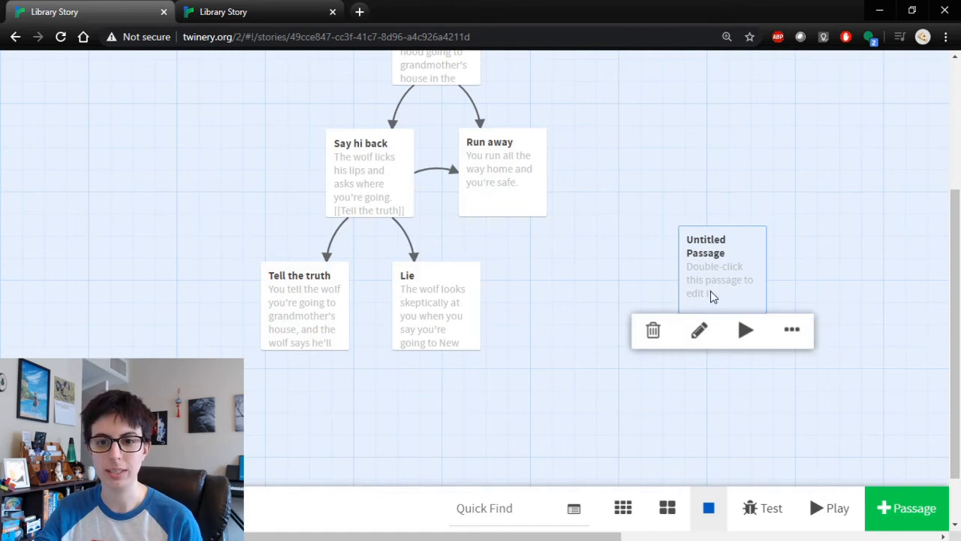
drag(712, 296, 762, 242)
drag(697, 244, 652, 273)
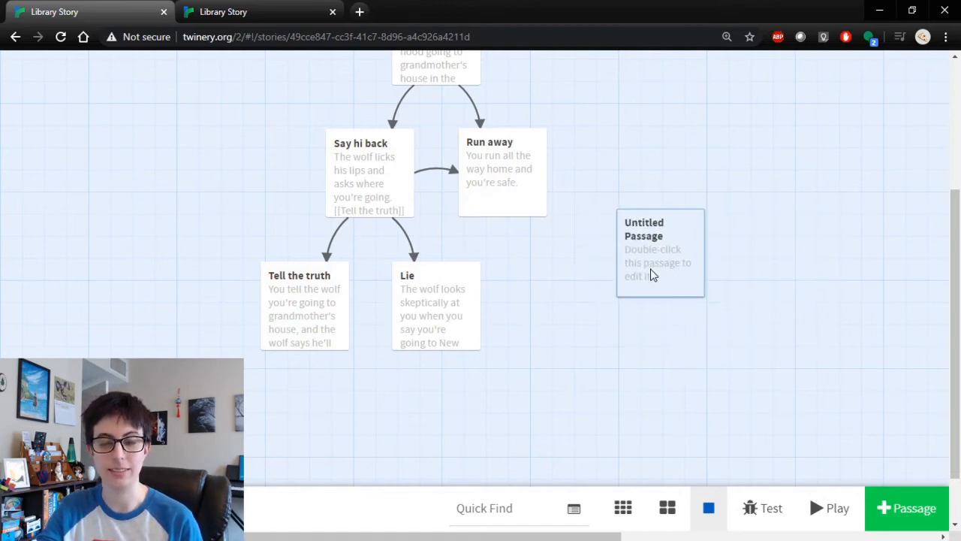
double_click(652, 272)
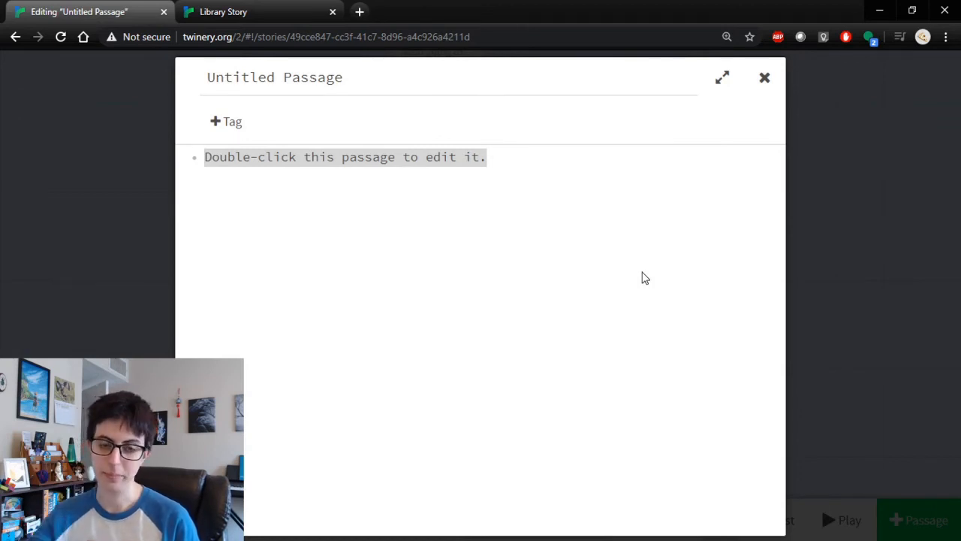
click(430, 84)
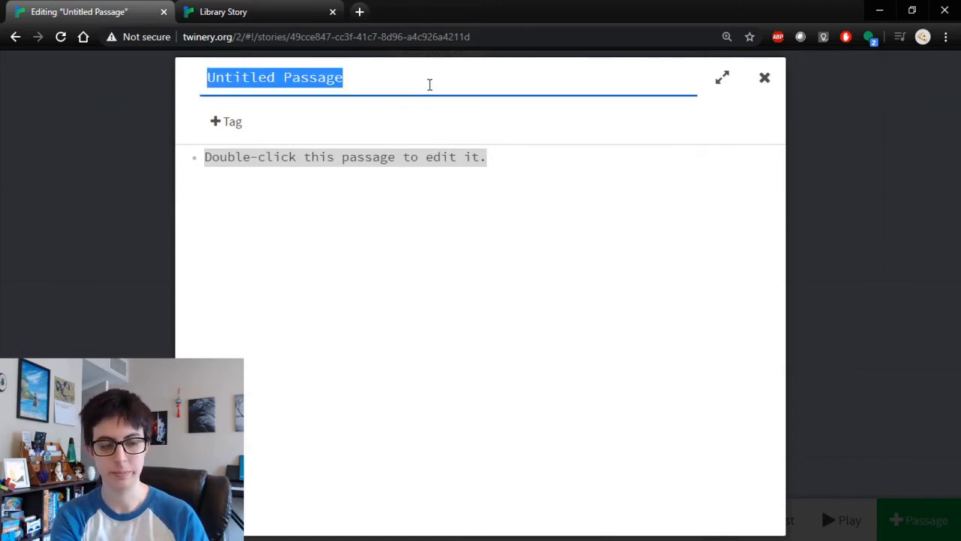
text(Dragon)
Replace the "Dragon" passage's placeholder with: I have to fight a (link: "dragon")[lizard] today. Close the passage.
click(385, 162)
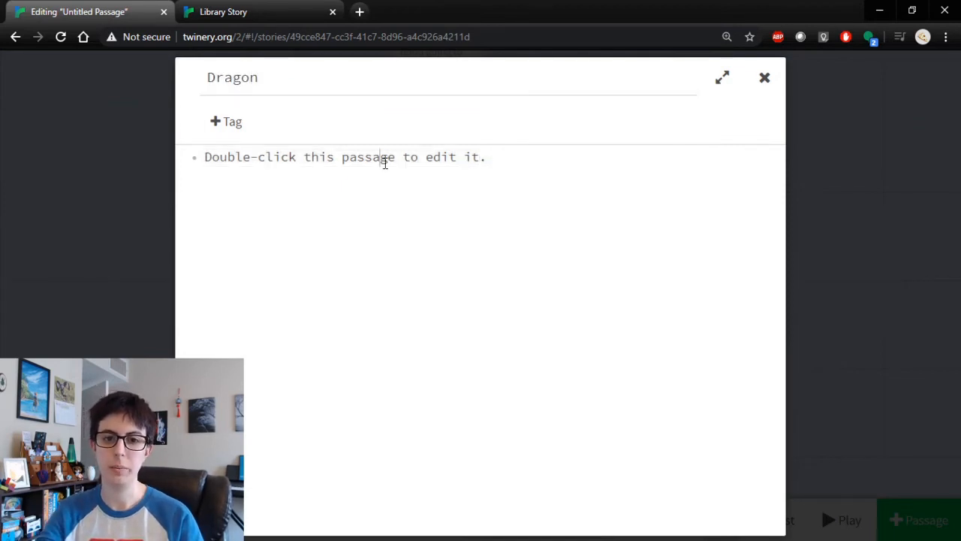
key(ctrl+a)
text(I have to )
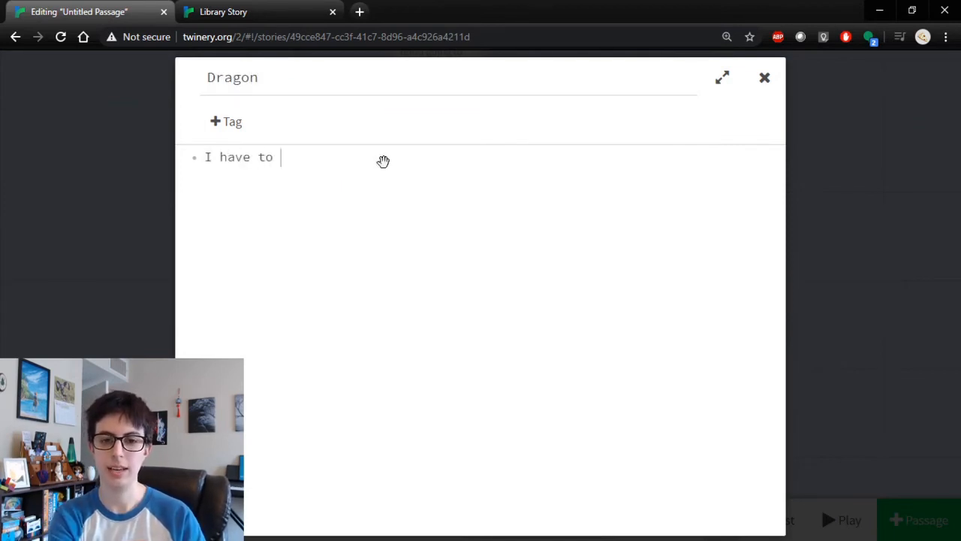
text(fight a)
key(BackSpace)
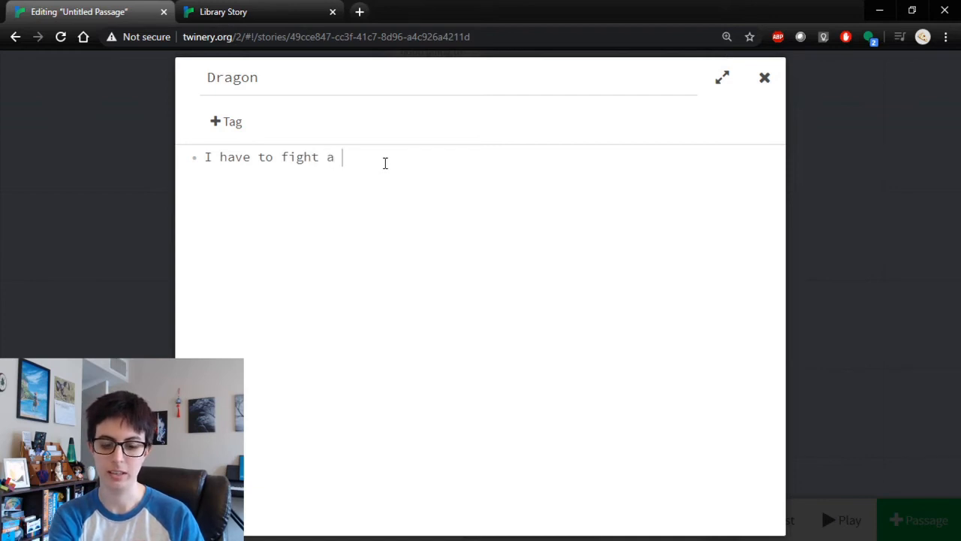
text((l)
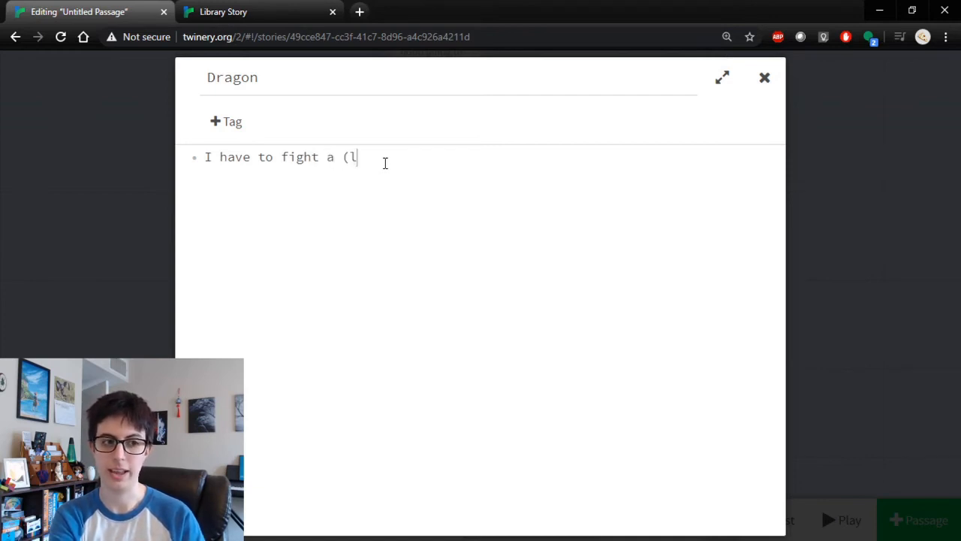
text(ink: "dragon)
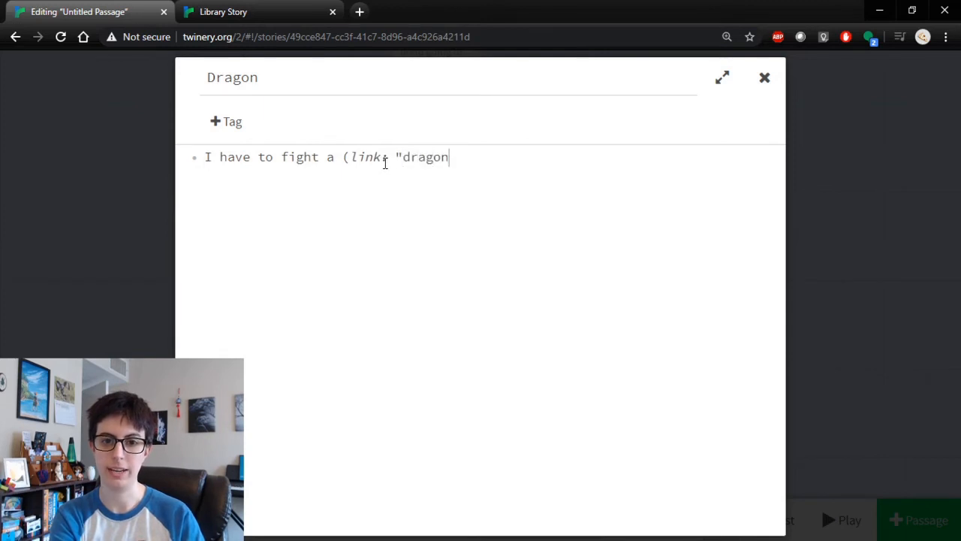
text("))
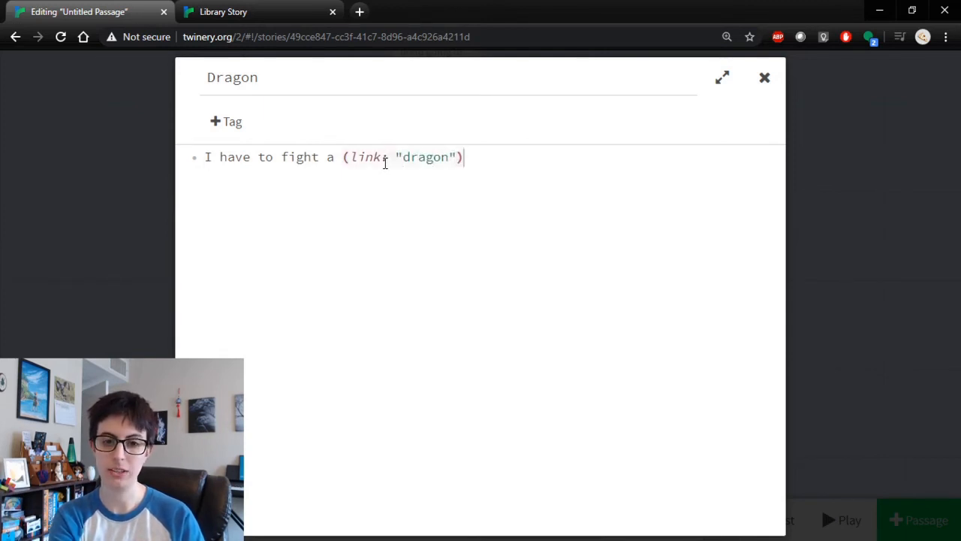
text([liz)
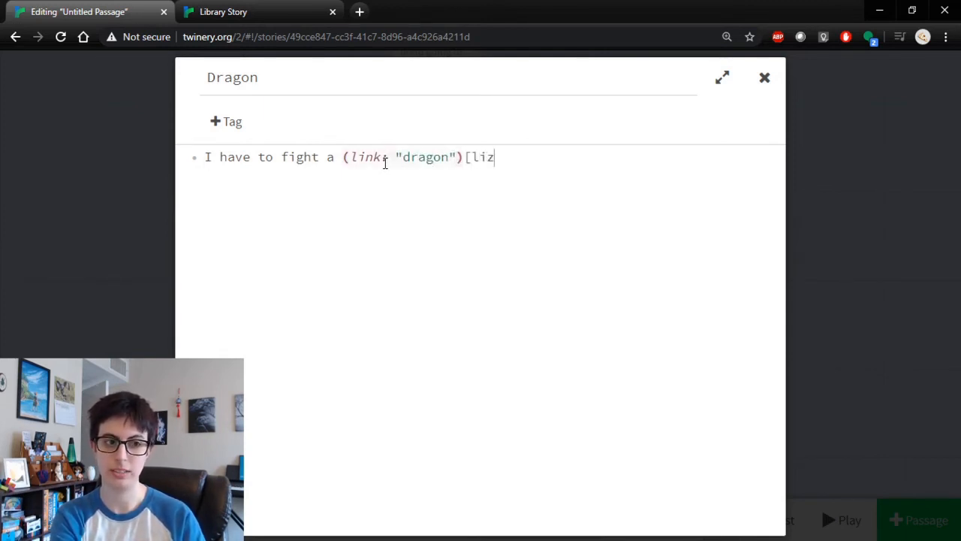
text(ard] today.)
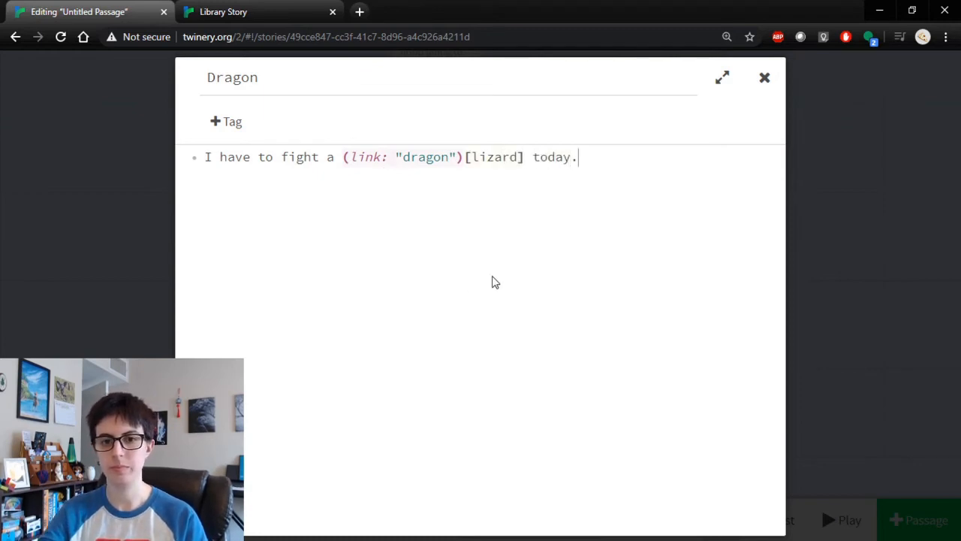
click(796, 239)
Test the story starting from the "Dragon" passage, follow its "dragon" link, and close the test playthrough.
mouse_move(650, 262)
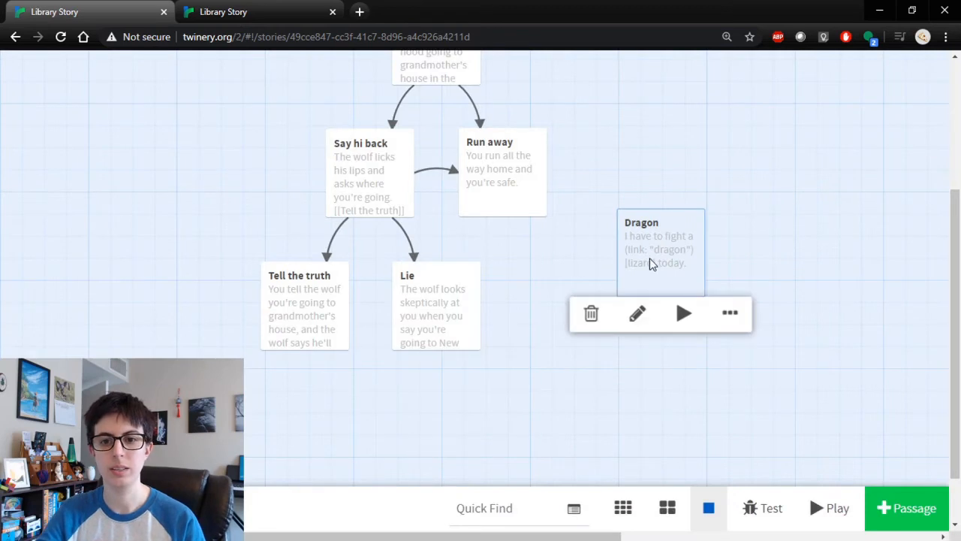
click(683, 314)
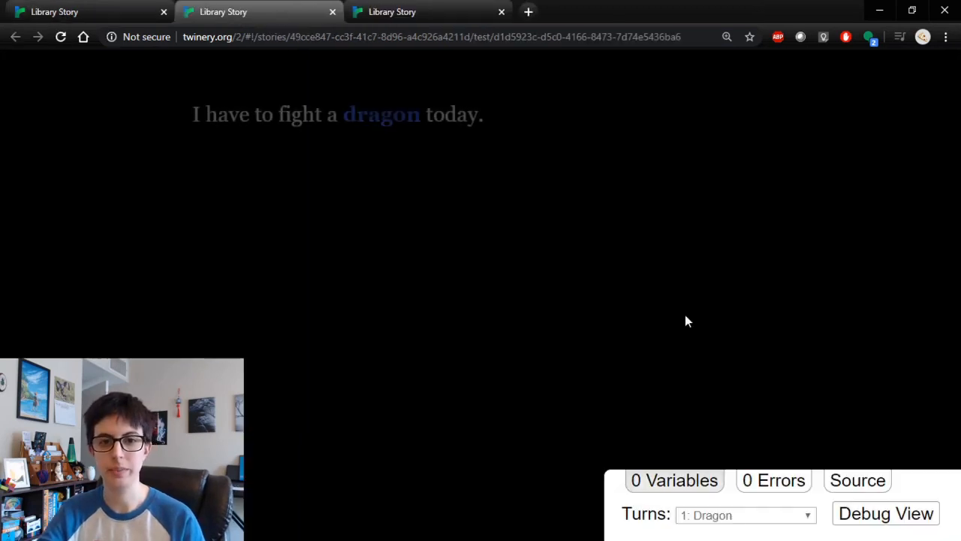
click(358, 120)
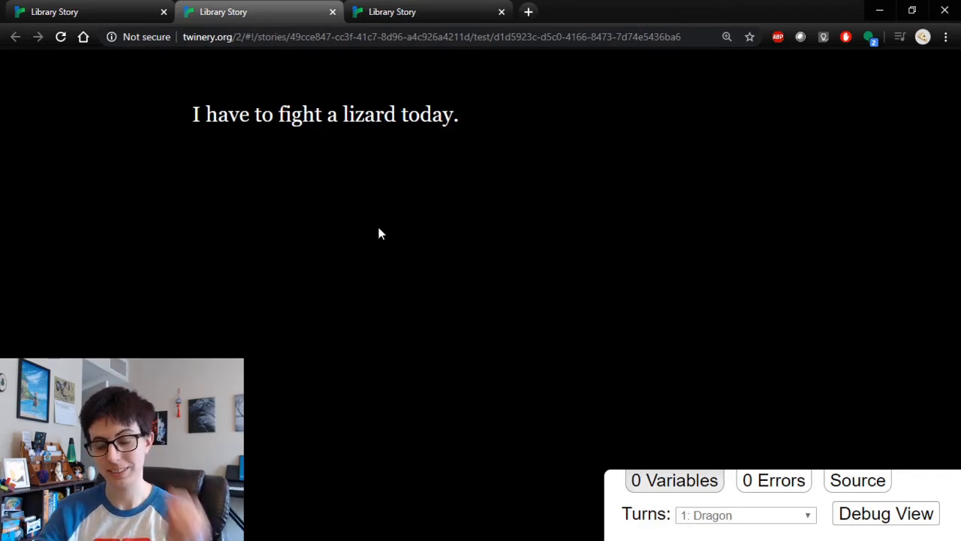
click(333, 12)
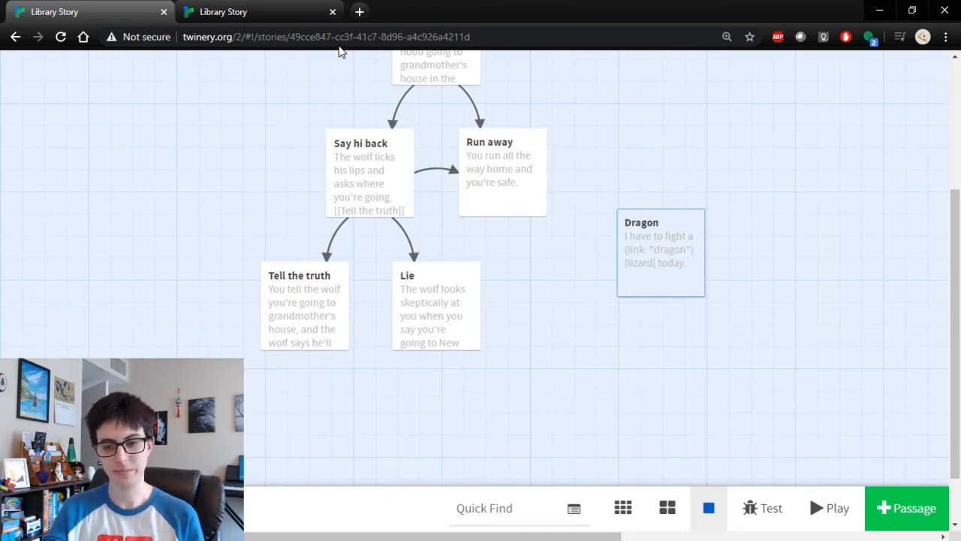
Add a new passage and rearrange the map, with "Say hi back" below and left of "Beginning" and "Run away" to its right.
click(901, 508)
drag(461, 213, 521, 230)
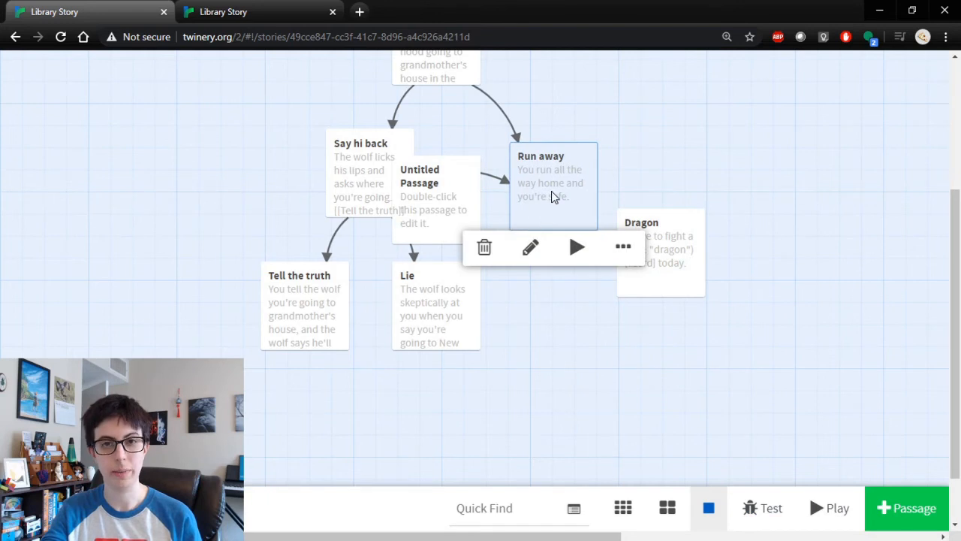
drag(551, 195, 562, 176)
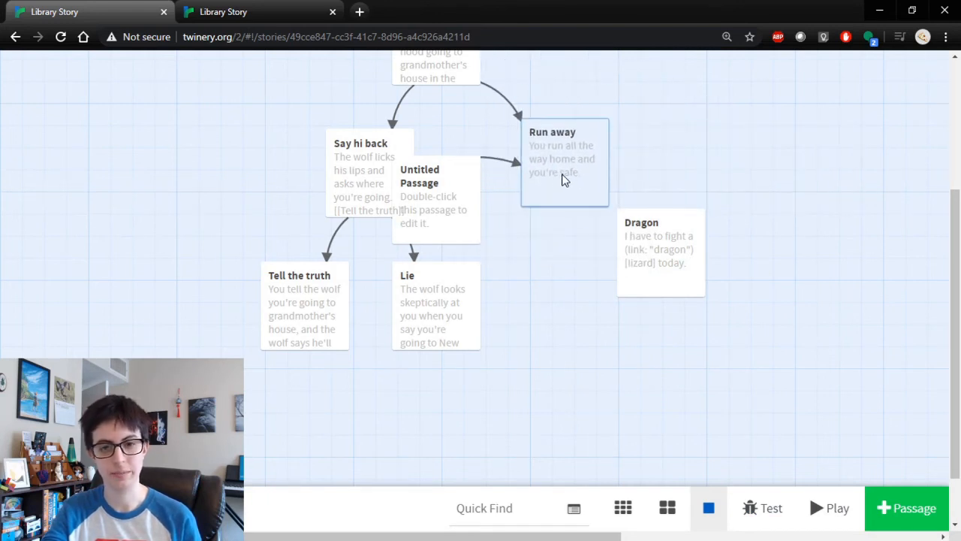
scroll(383, 207, up, 1)
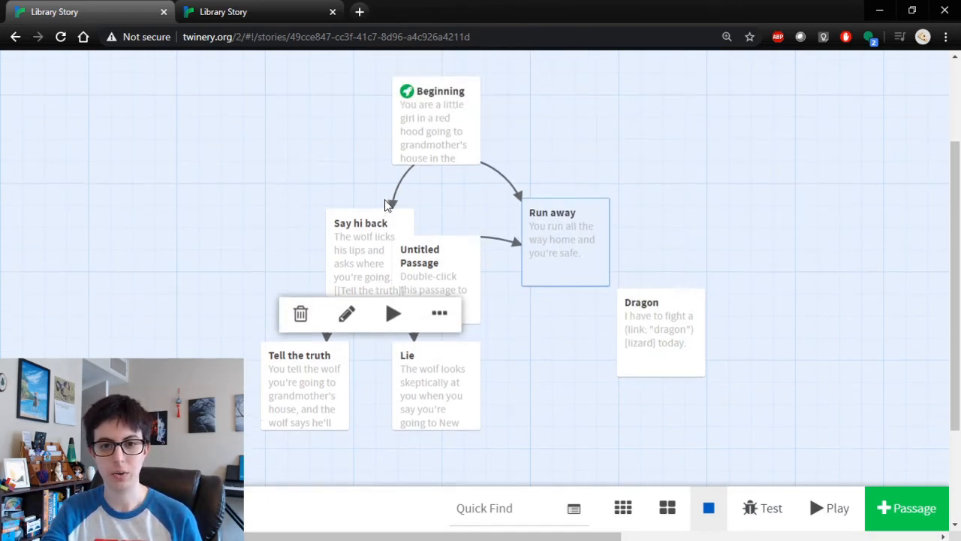
scroll(385, 204, up, 2)
drag(440, 256, 331, 167)
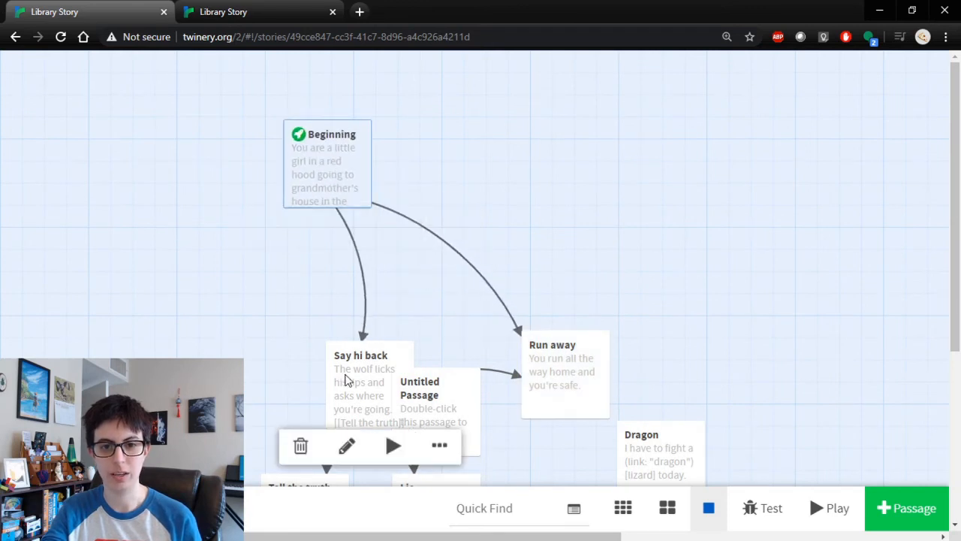
drag(346, 381, 208, 265)
click(551, 354)
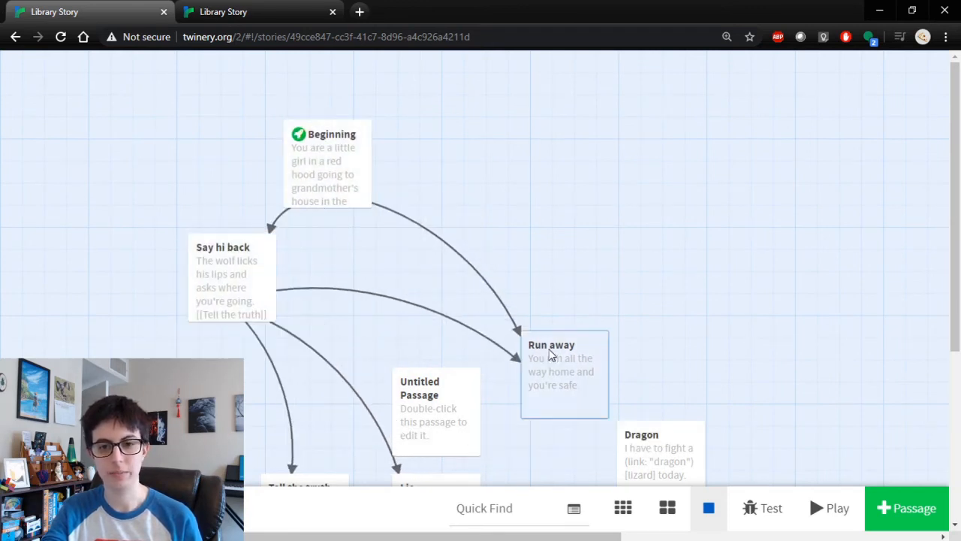
drag(551, 354, 485, 221)
Move the untitled passage above "Dragon", and place "Lie" and "Tell the truth" on either side below "Say hi back".
scroll(464, 412, down, 1)
drag(446, 319, 708, 195)
drag(423, 431, 368, 309)
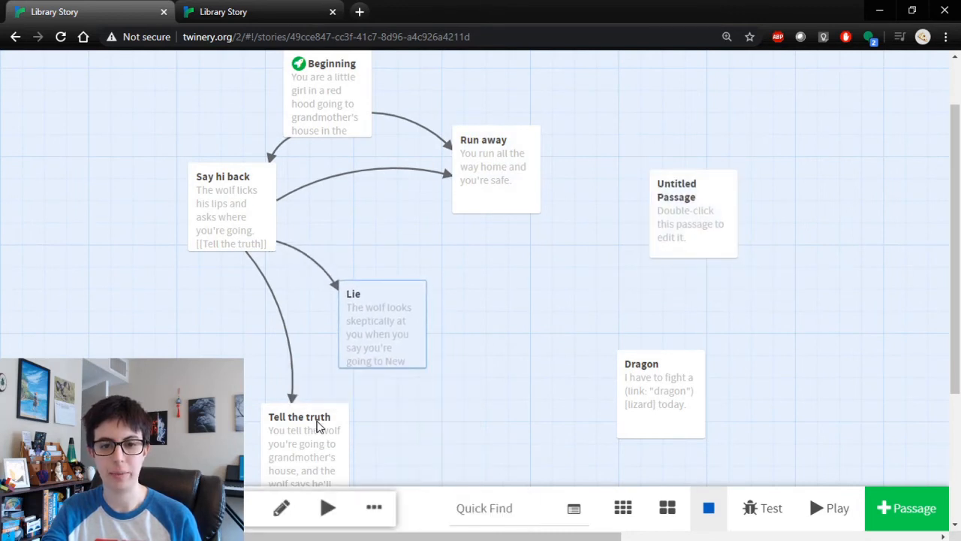
drag(316, 426, 145, 348)
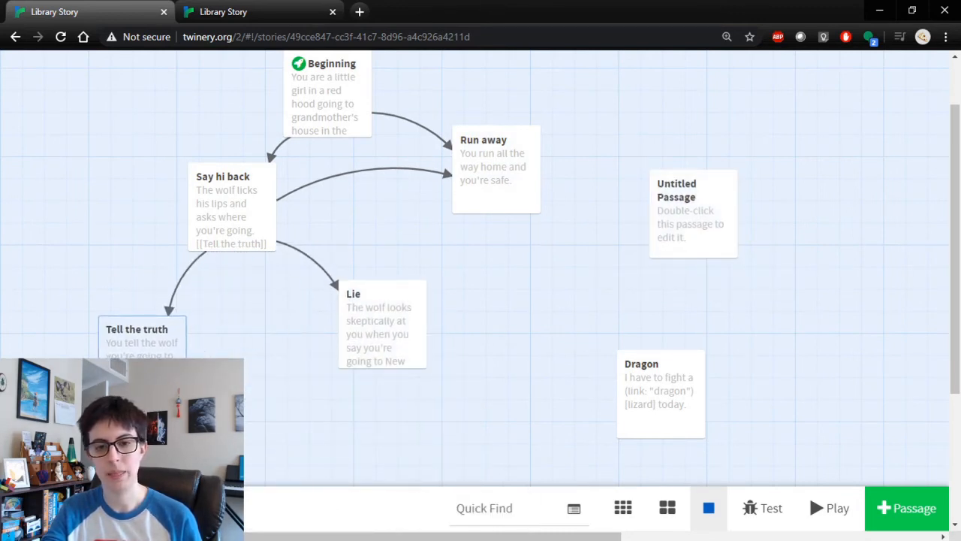
Add a new paragraph to the "Lie" passage reading: Next, you see a [[Dragon]]. Close the passage.
click(398, 335)
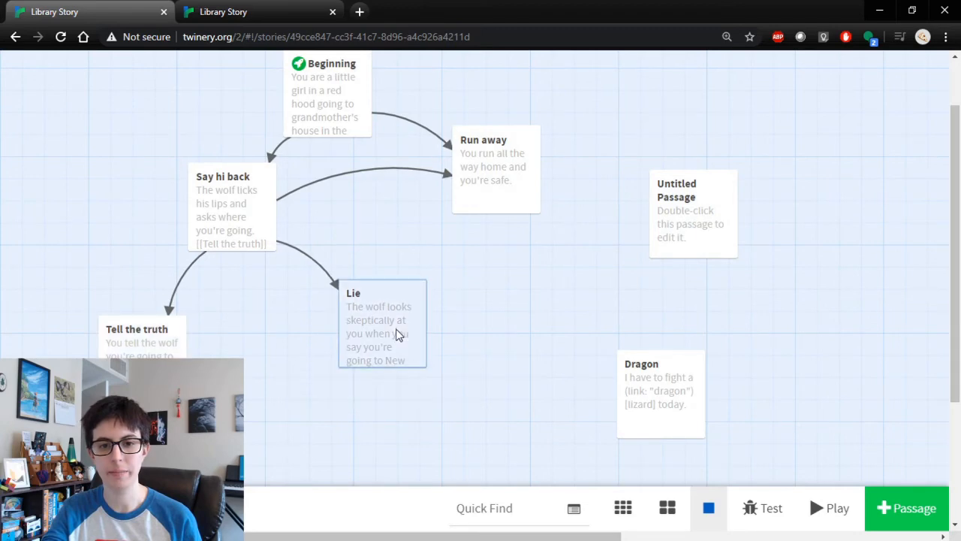
double_click(398, 335)
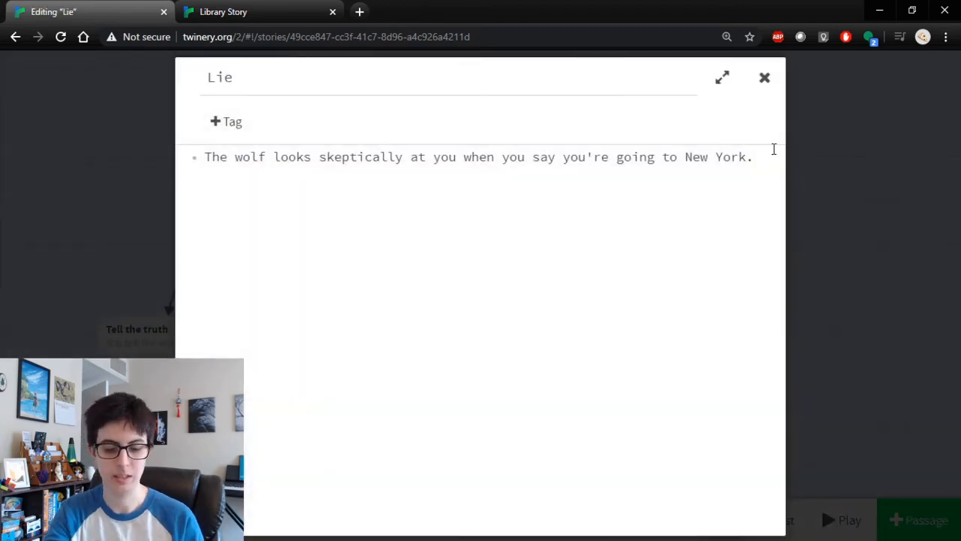
key(Return)
key(Return)
text(Next, y)
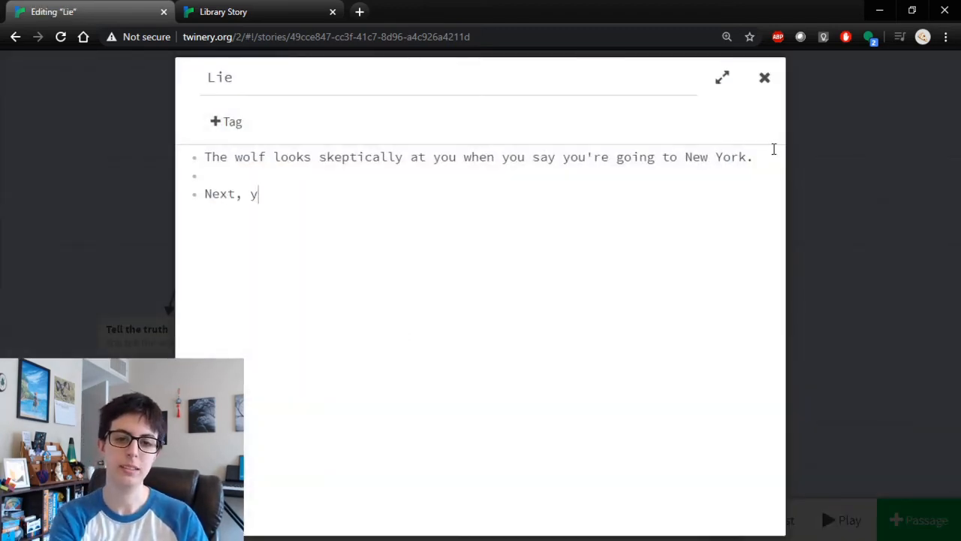
text(ou see a [[dragon)
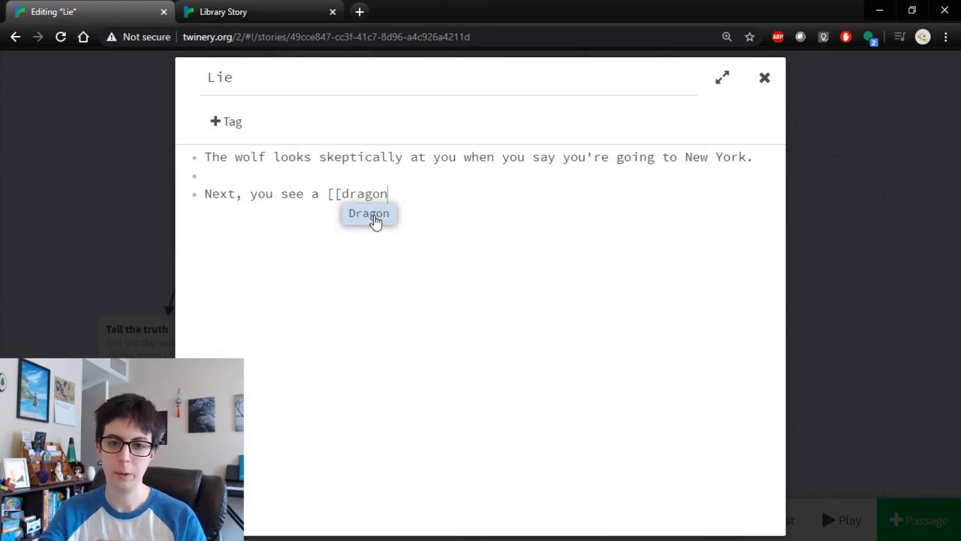
click(375, 218)
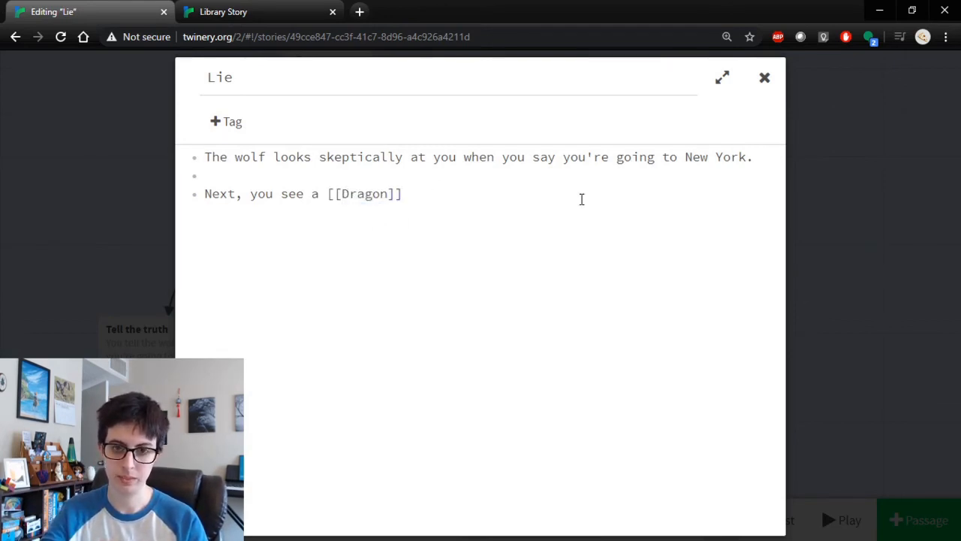
text(.)
click(840, 226)
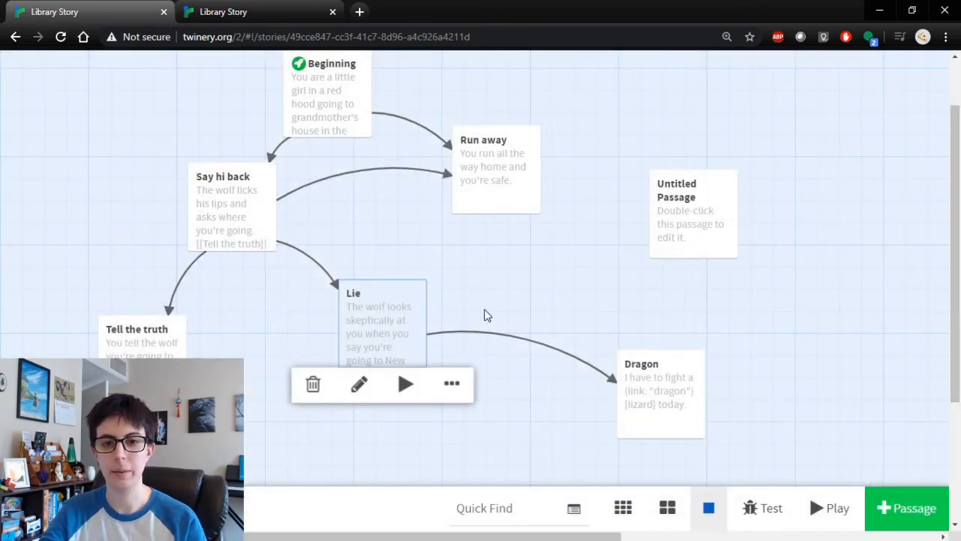
Open the untitled passage above "Dragon" for editing and name it "Surprising Rice".
mouse_move(660, 417)
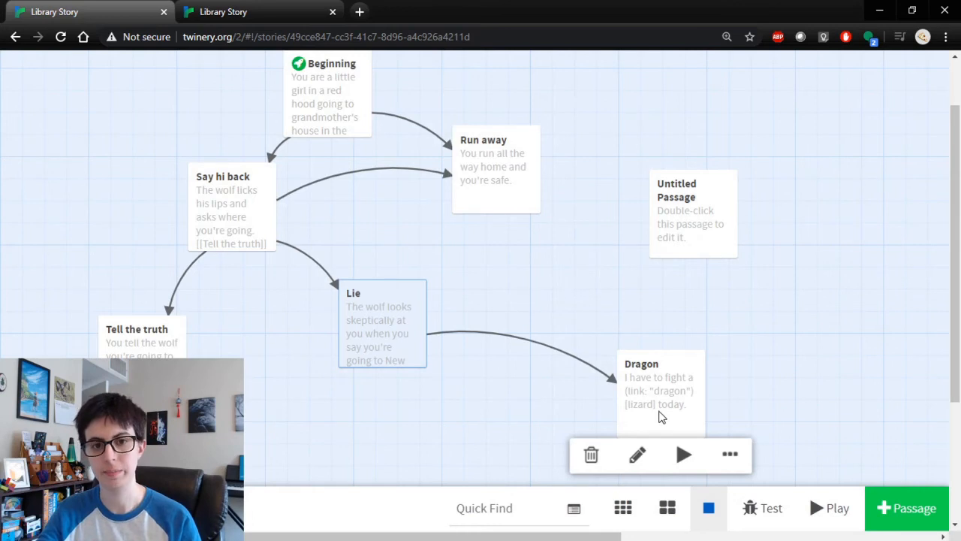
mouse_move(347, 298)
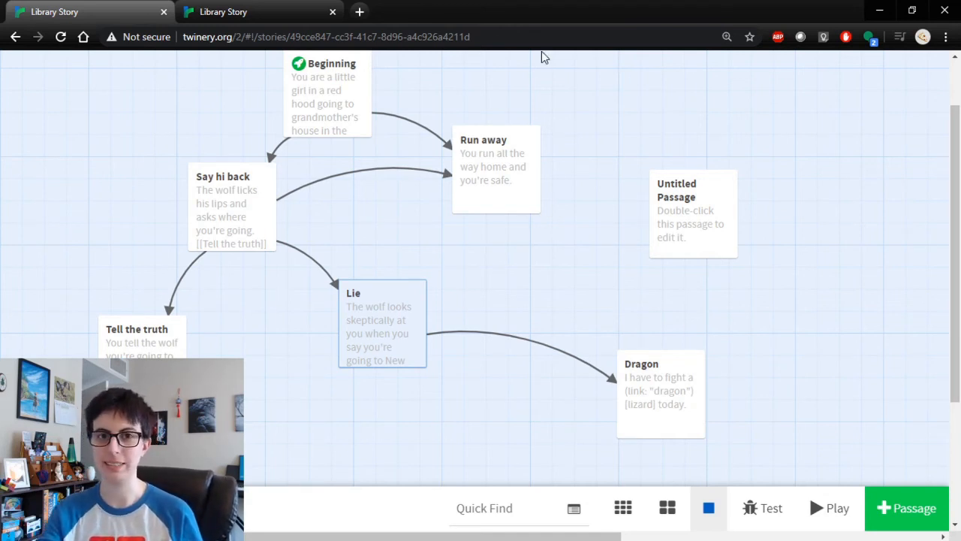
double_click(669, 207)
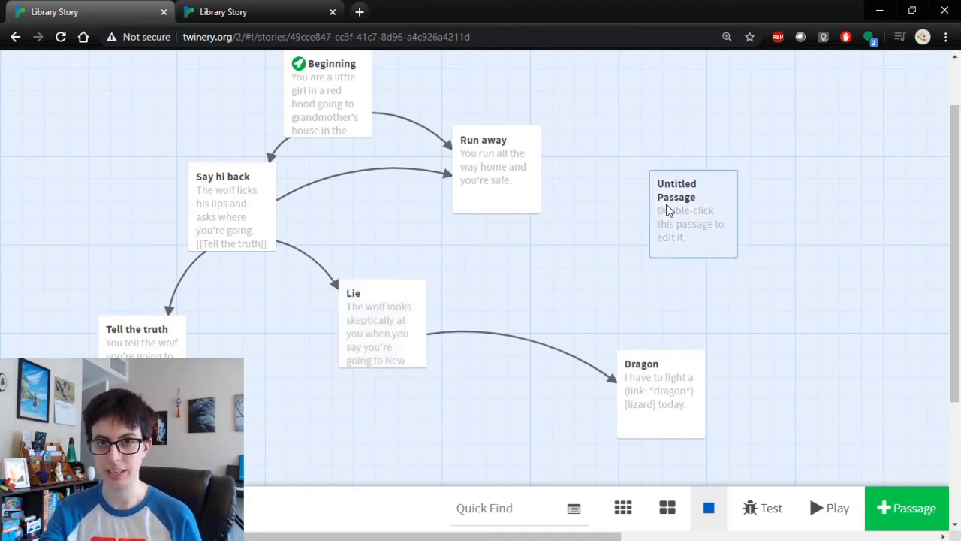
triple_click(419, 84)
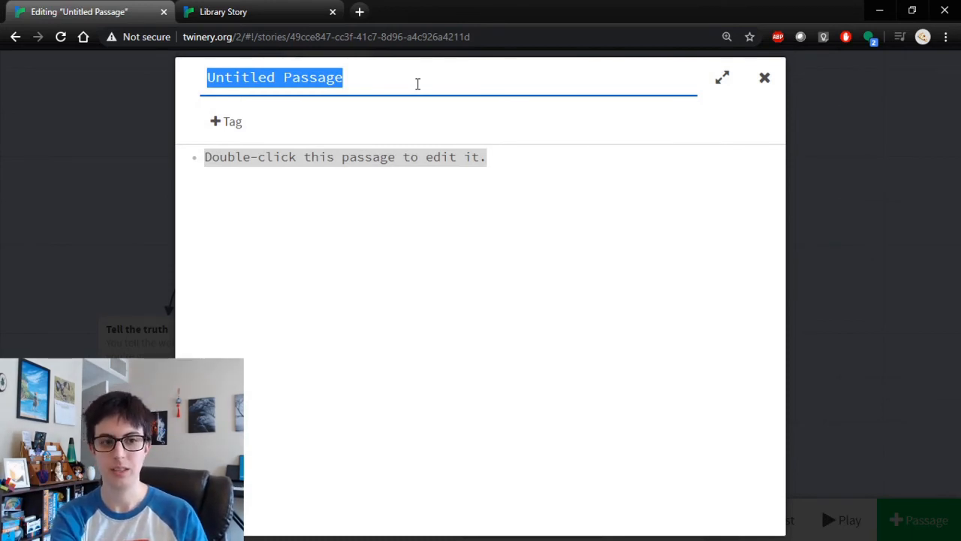
text(Surprsi)
key(BackSpace)
key(BackSpace)
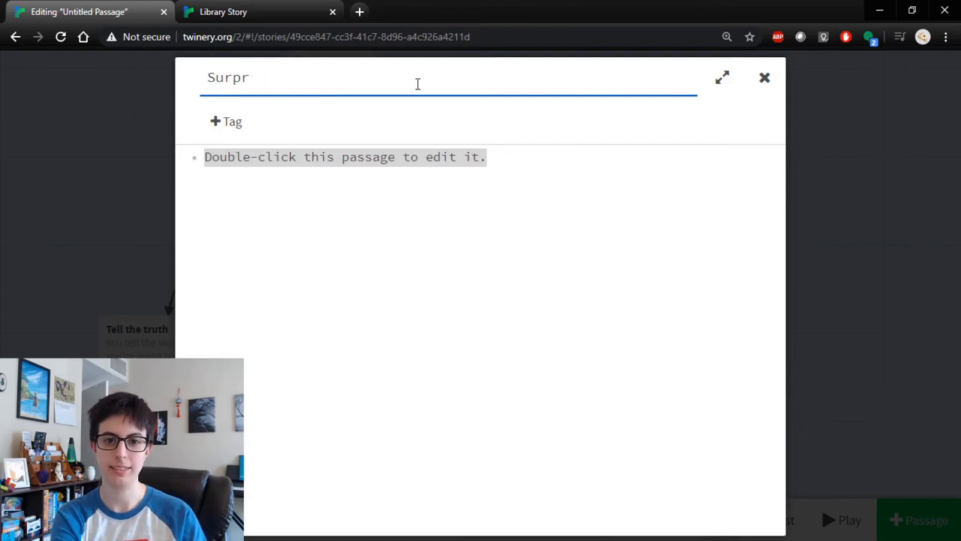
text(ising Rice)
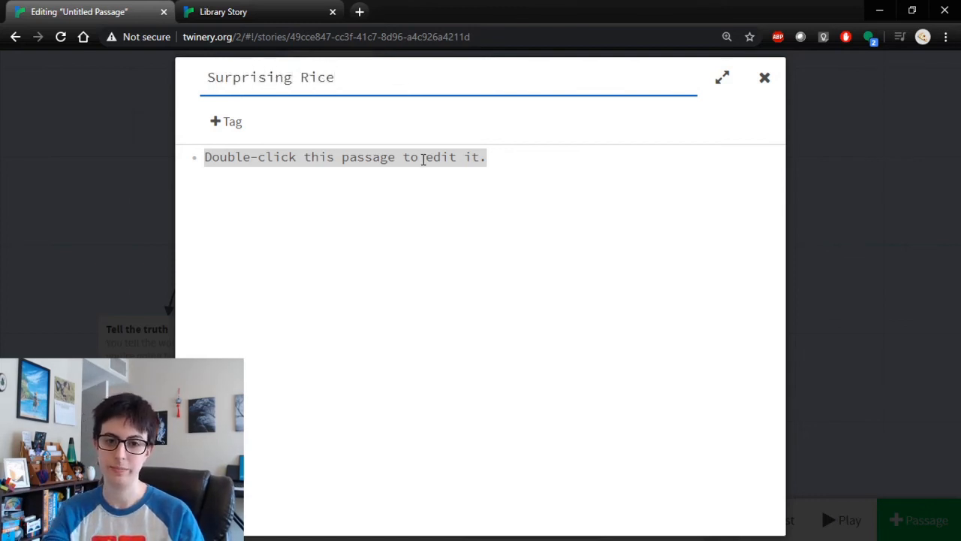
Replace the placeholder text with two separate quoted paragraphs: "It's surprising rice." and "What are those bits?".
click(423, 159)
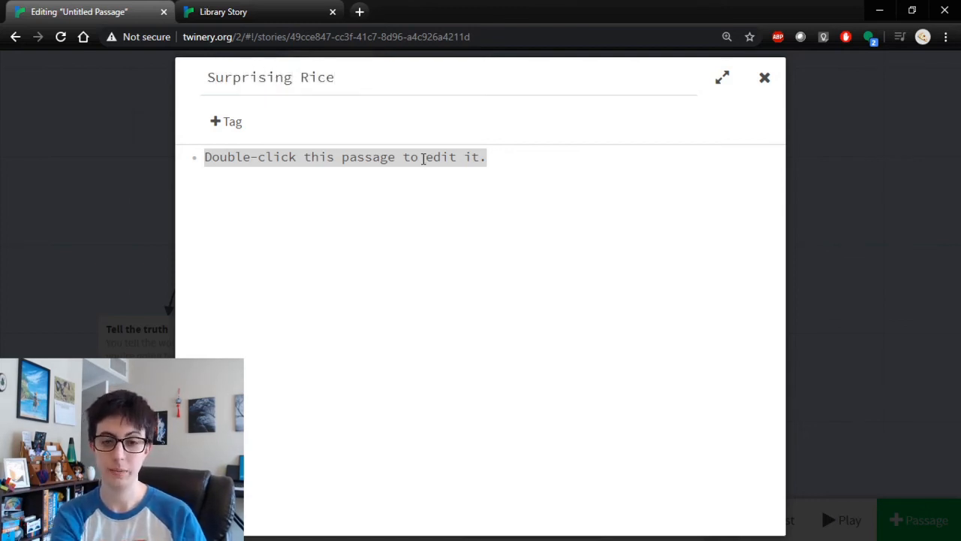
text("It's sur)
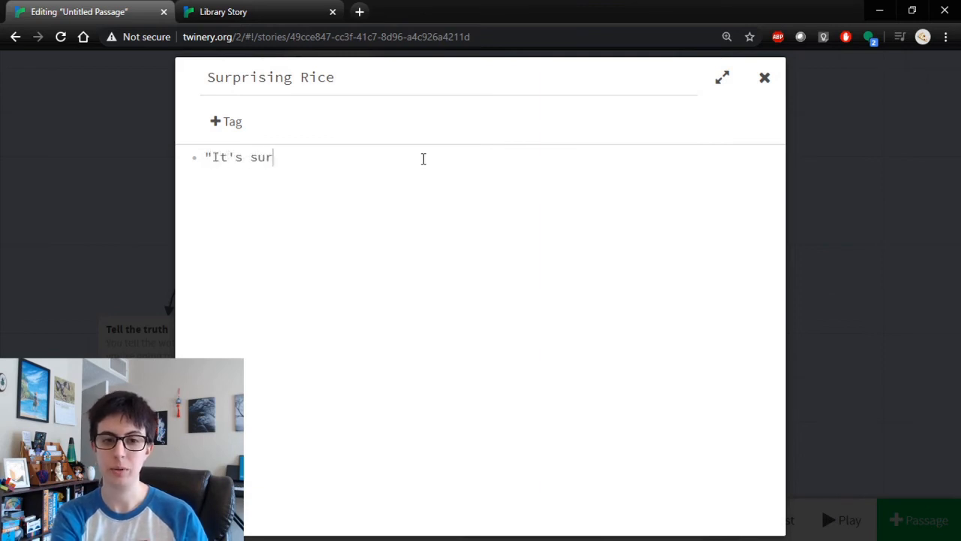
text(prising rice.")
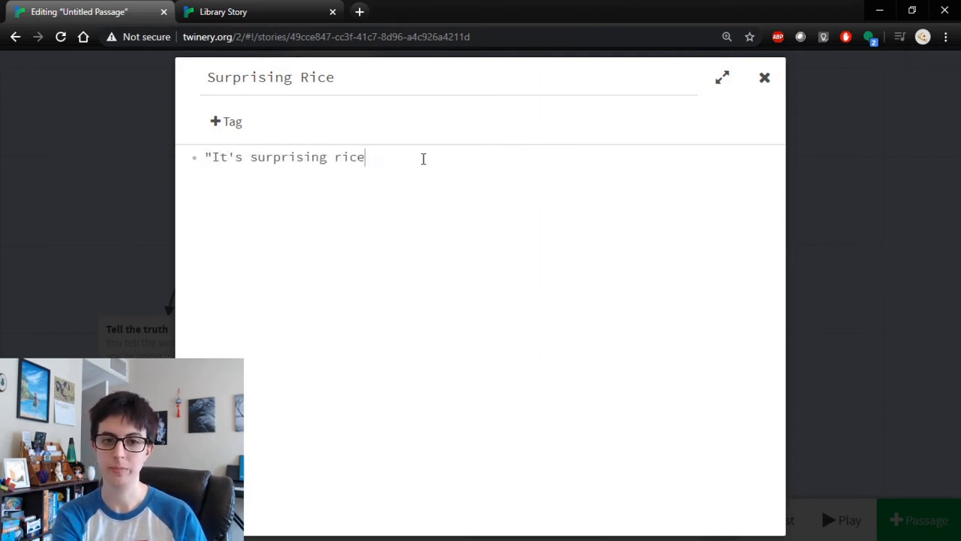
key(Return)
key(Return)
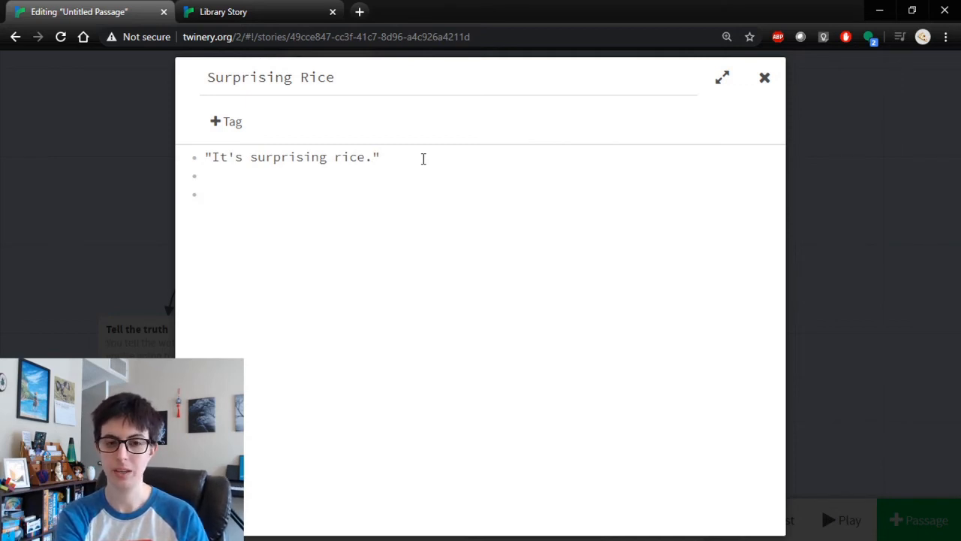
text("What )
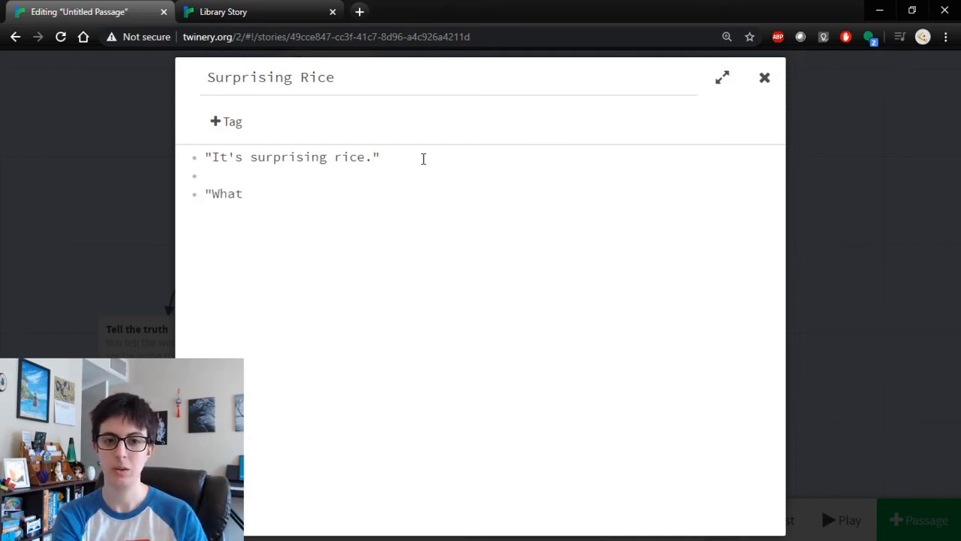
text(are those bits)
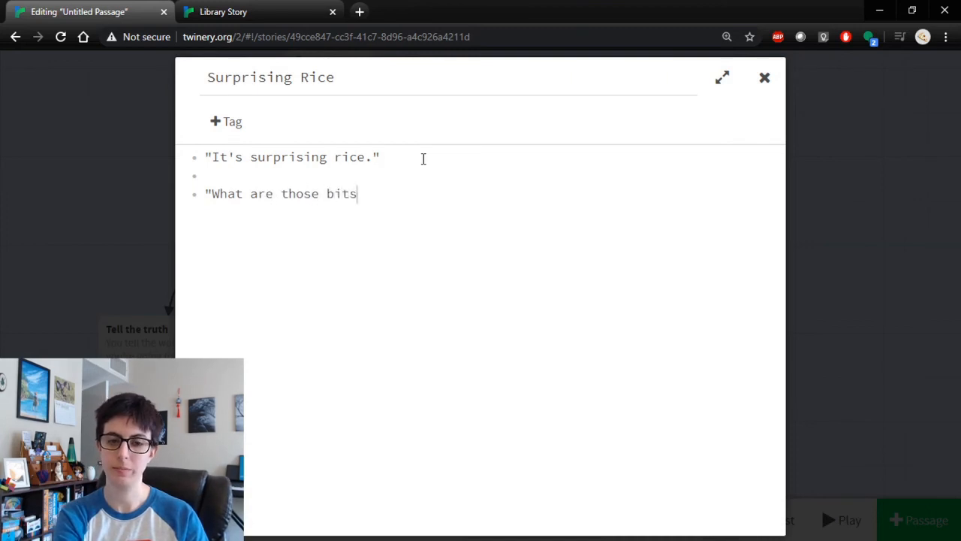
text(?")
Add a third quoted paragraph: "If you don't mind me saying, that question is against the spirit of surprising rice.".
key(Return)
key(Return)
text(")
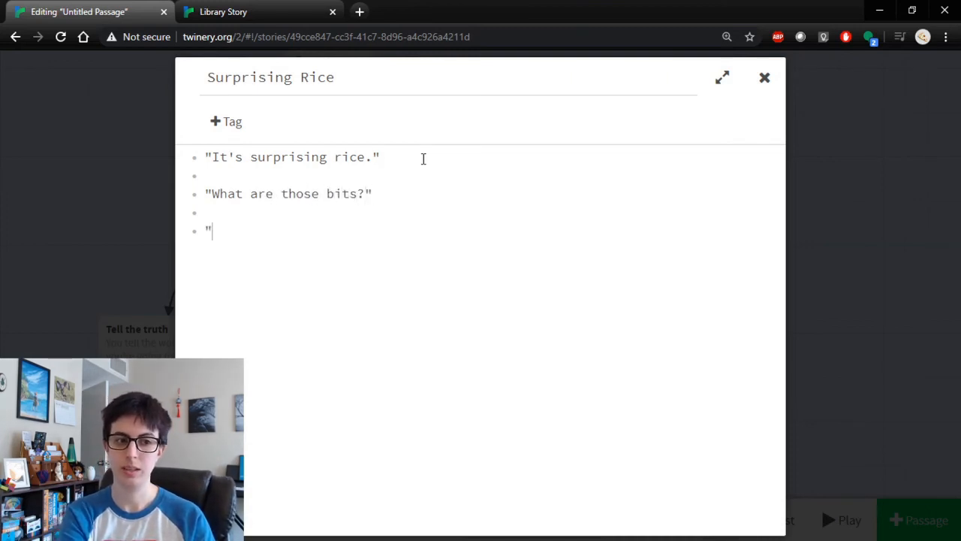
text(IF you don't mind )
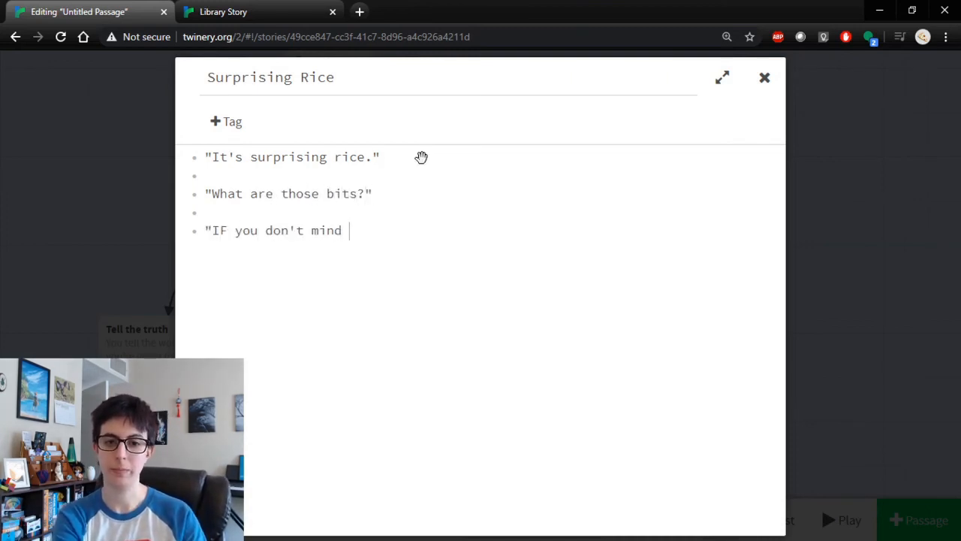
text(me saying, that qu)
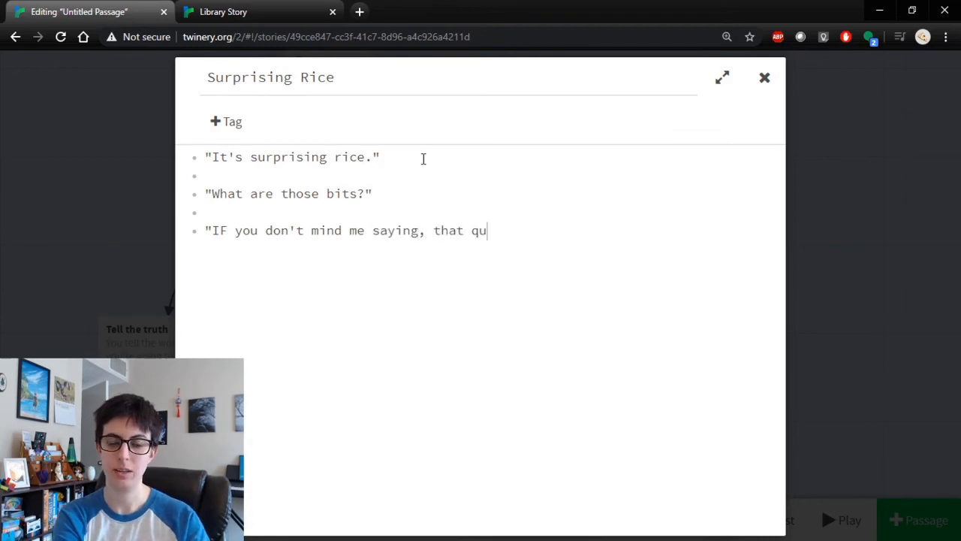
text(estion is against the s)
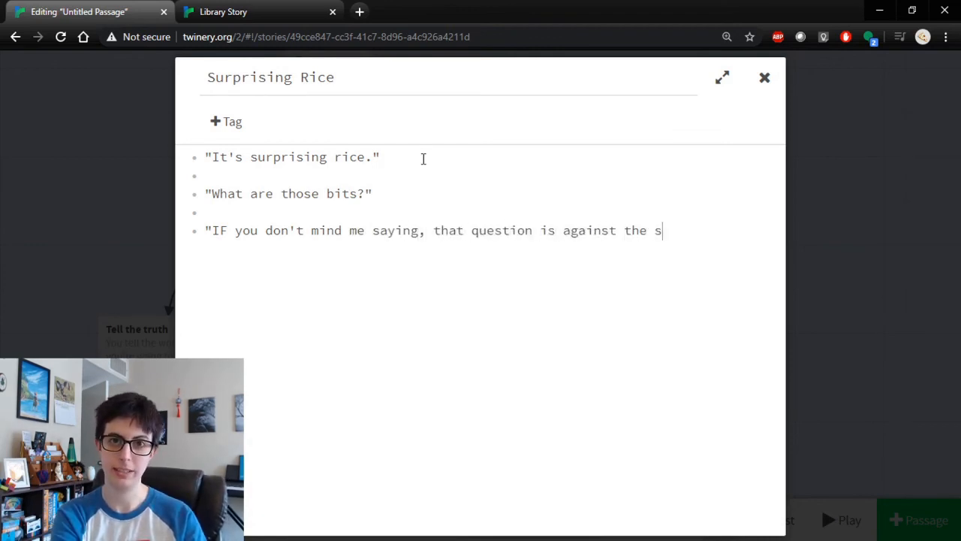
text(pirit of surprising rice.")
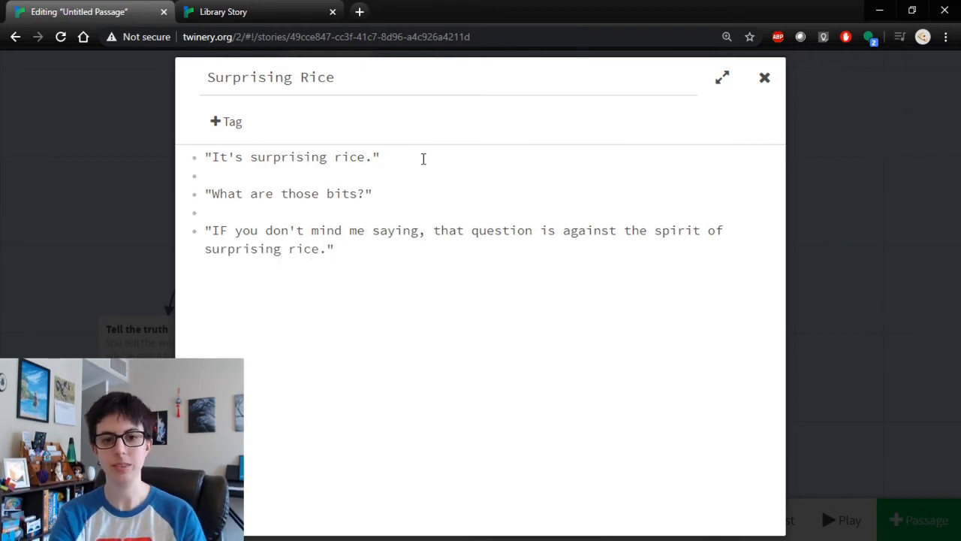
double_click(226, 229)
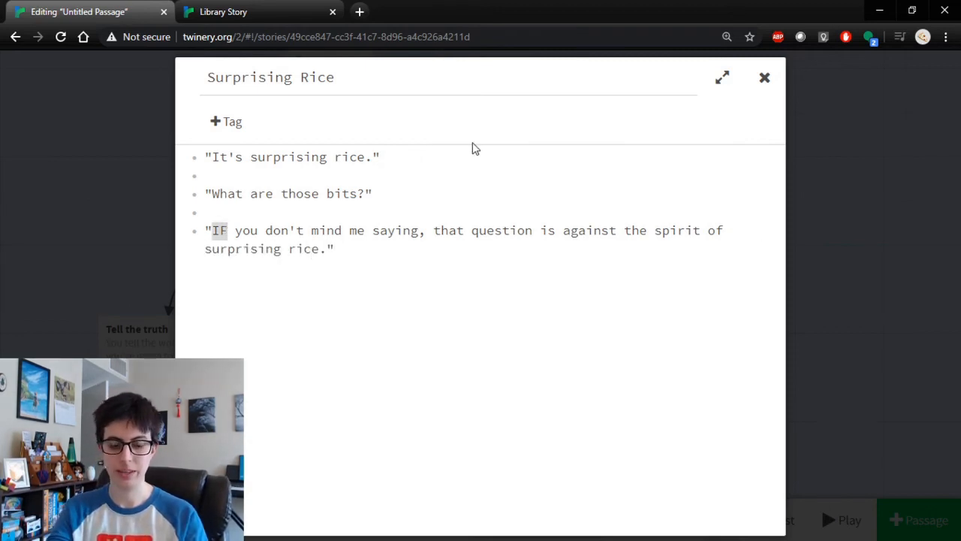
text(If)
Enclose the second paragraph, "What are those bits?", in single square brackets to make it a hook.
click(458, 181)
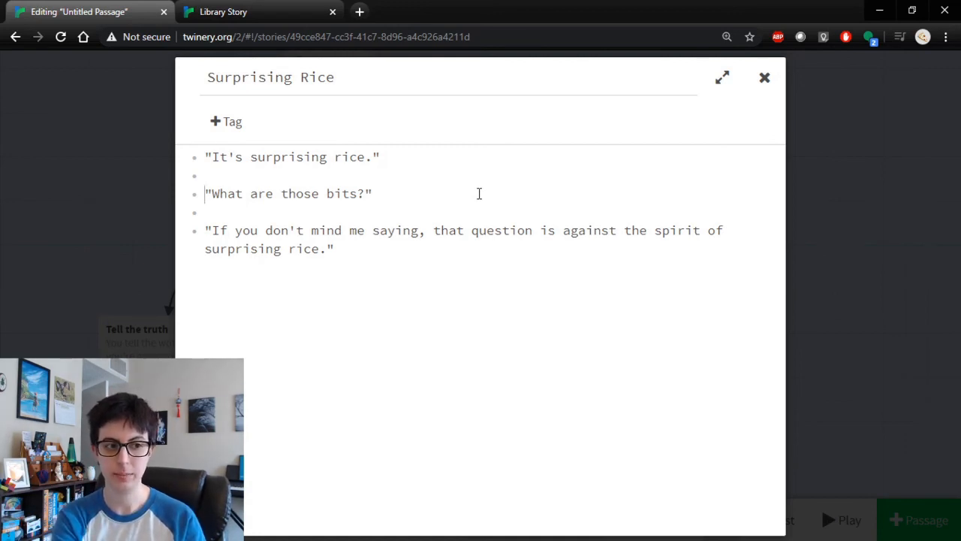
text([)
click(382, 193)
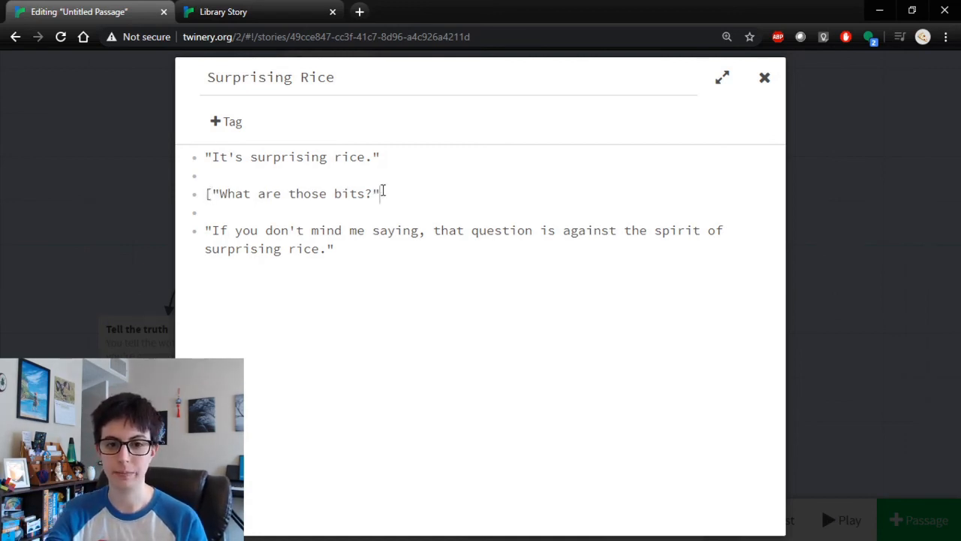
text(])
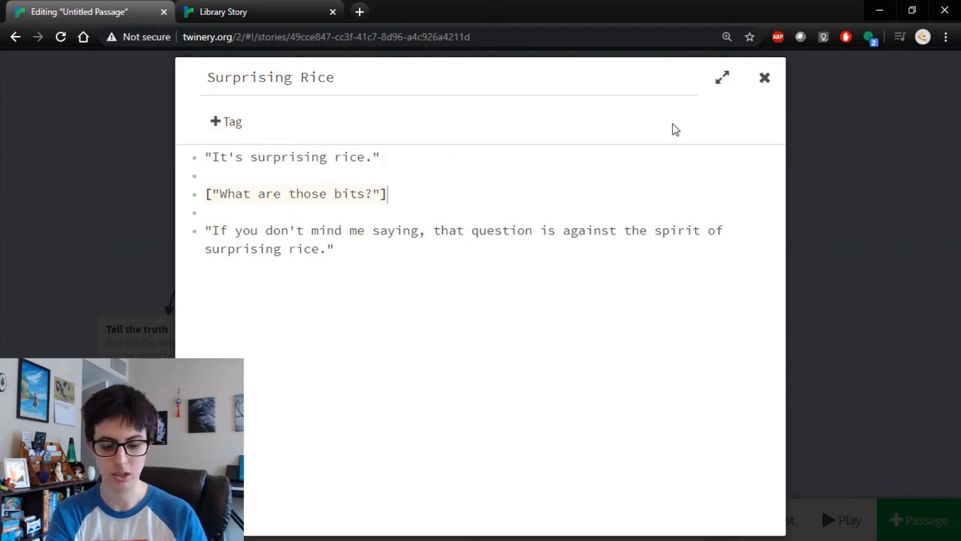
Name the bracketed "What are those bits?" hook by adding <text| directly after its closing bracket.
text(<)
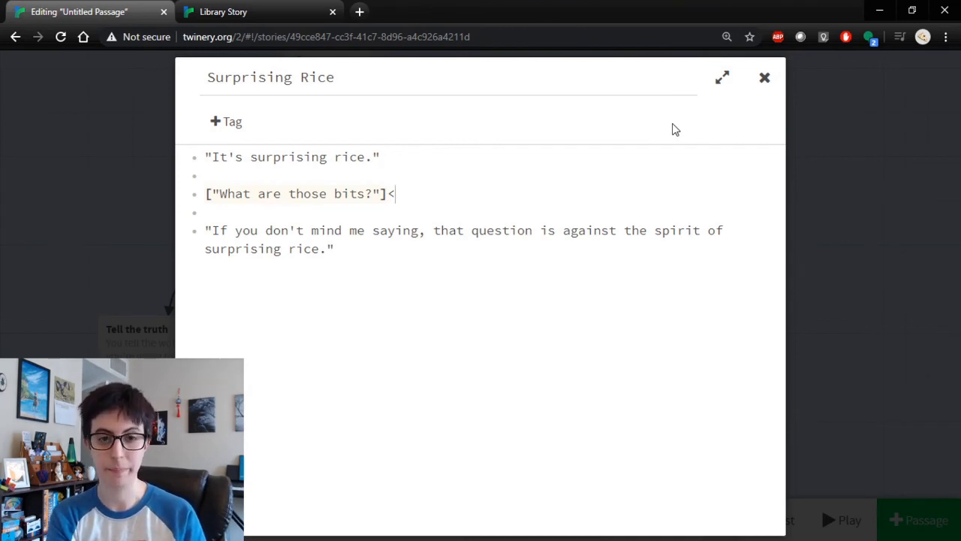
text(test)
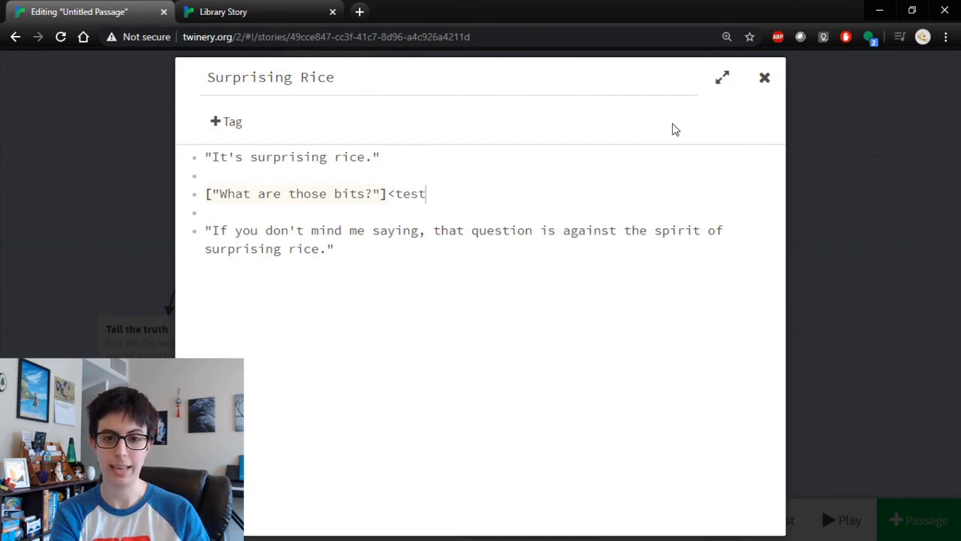
key(BackSpace)
key(BackSpace)
text(xt)
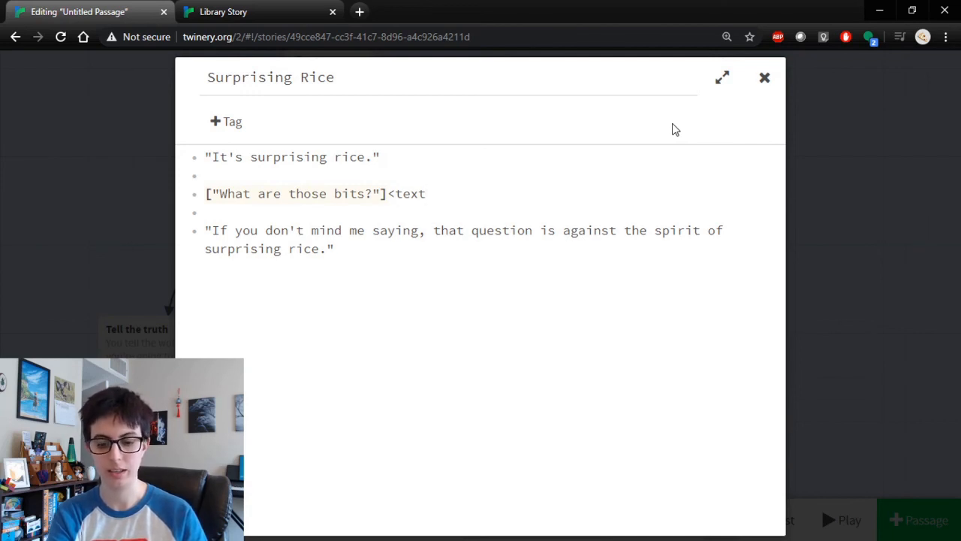
text(\)
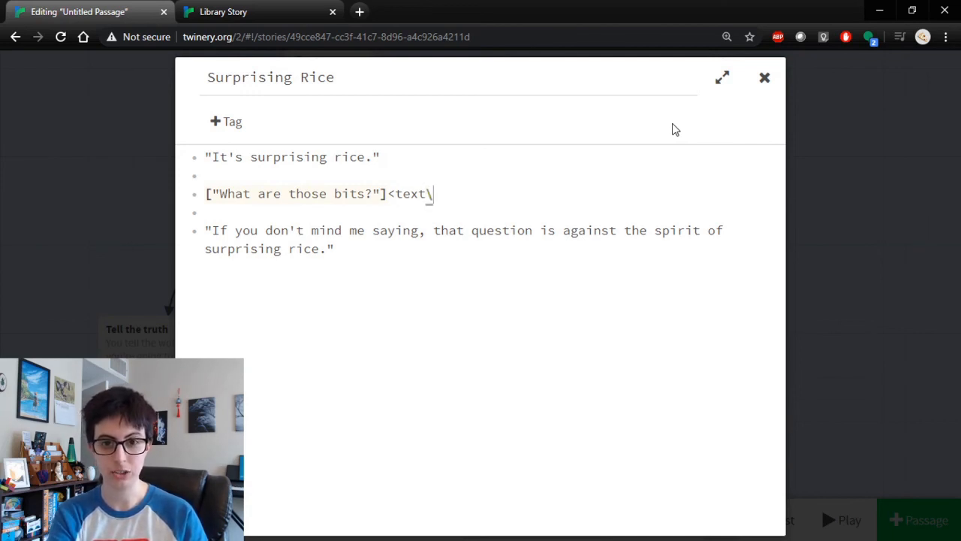
key(BackSpace)
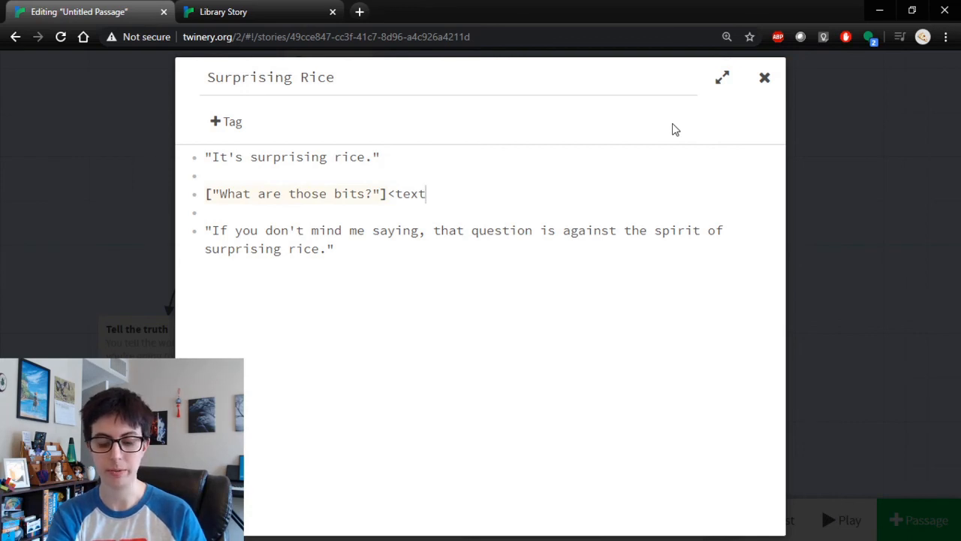
text(|)
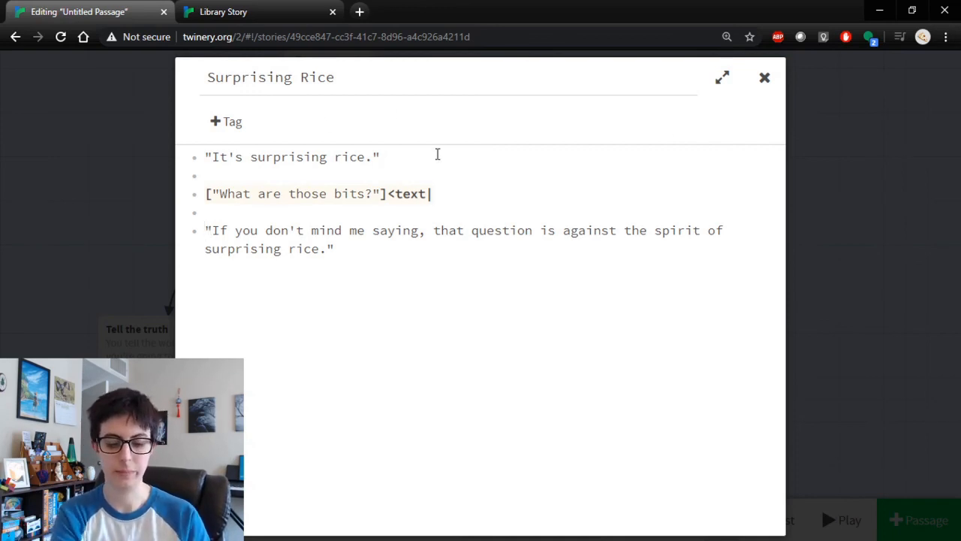
Put the macro (click: ?text) before the third paragraph, enclose that paragraph in square brackets, and close the passage.
text(()
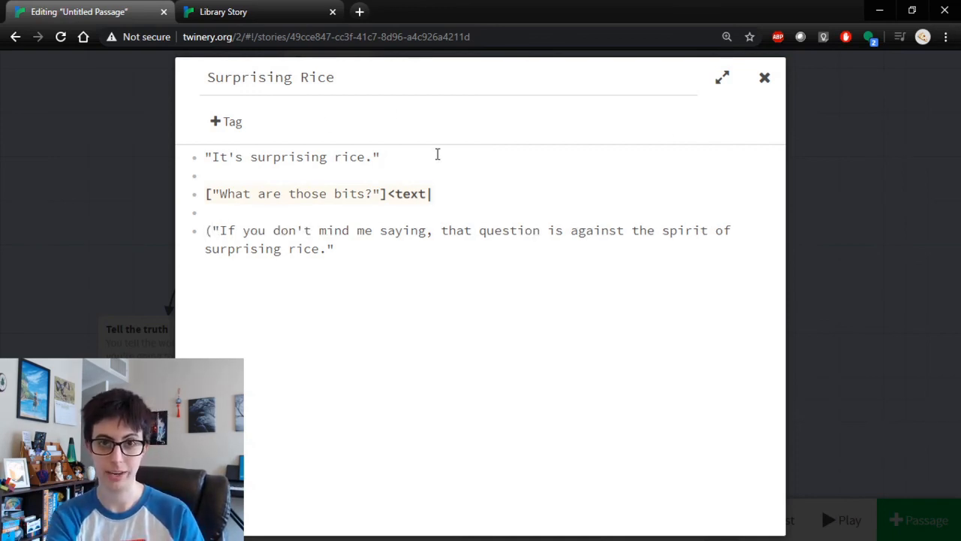
text(click)
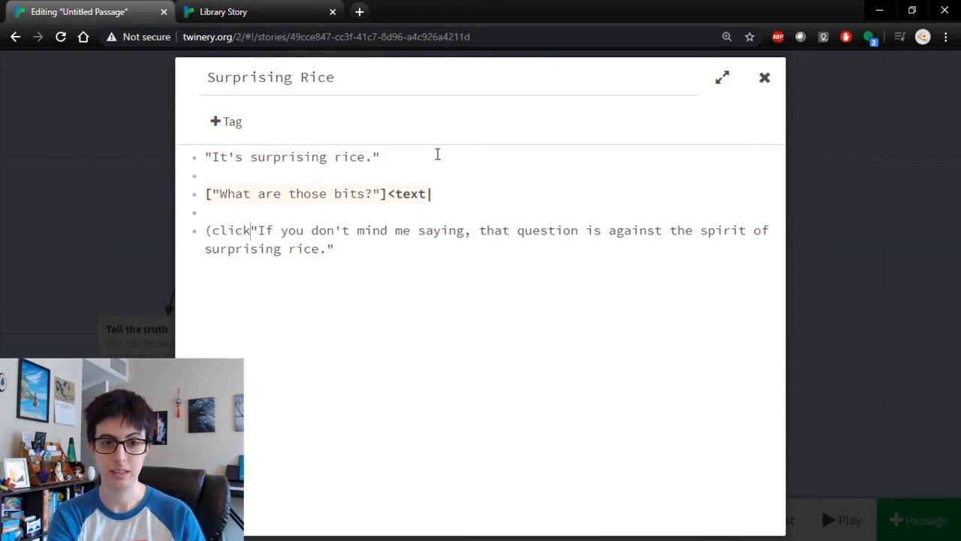
text(: )
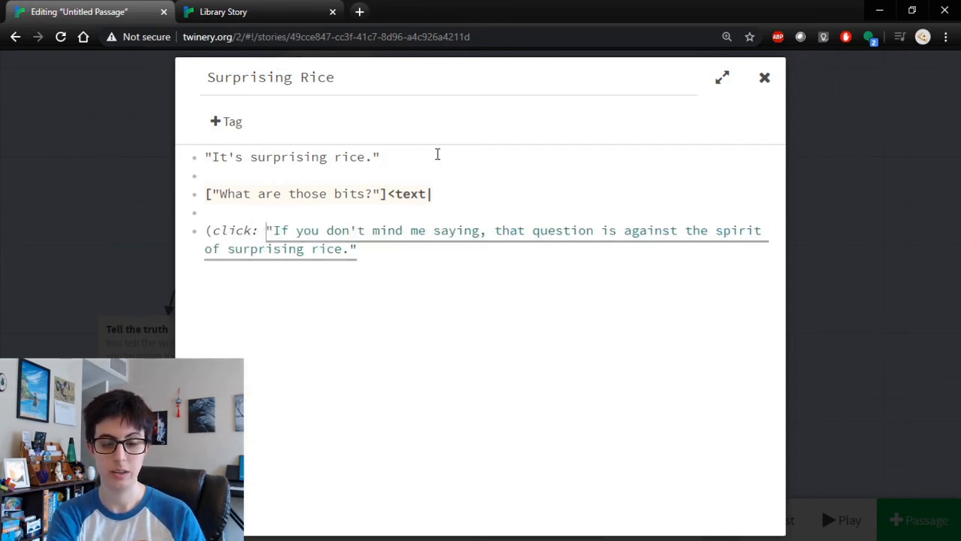
text(?text)
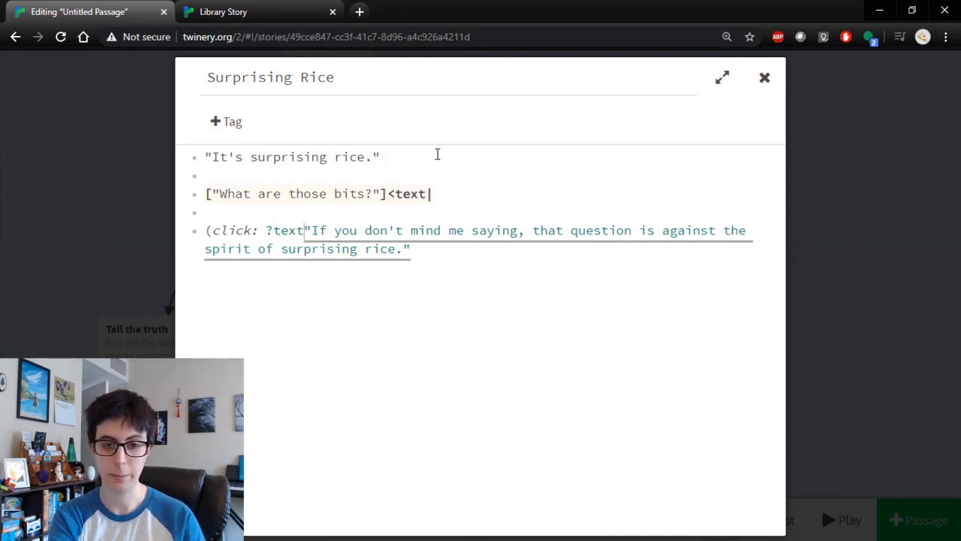
text()[)
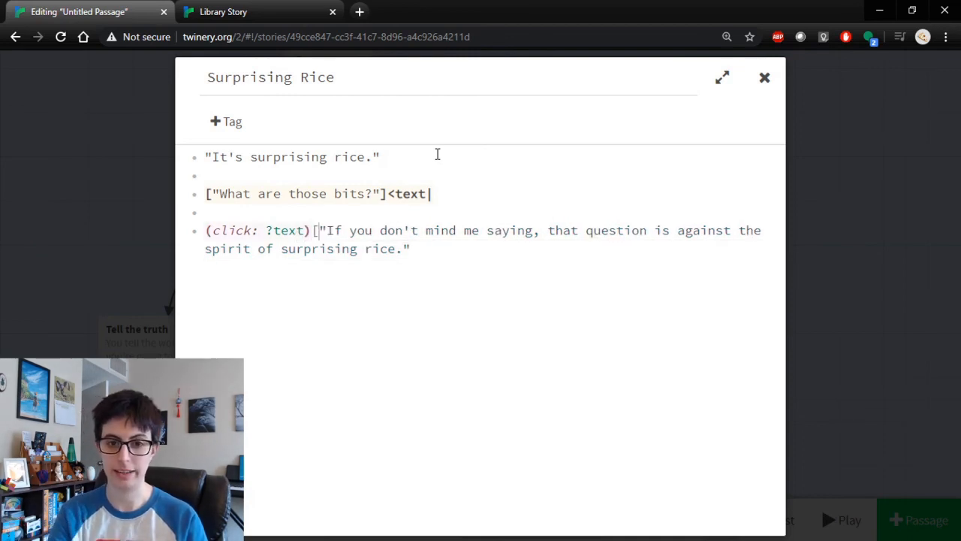
key(End)
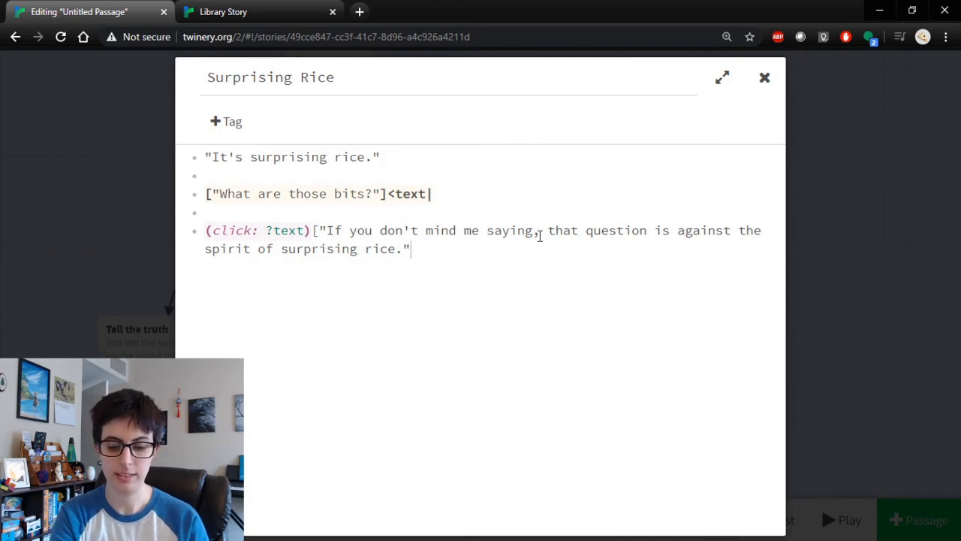
text(])
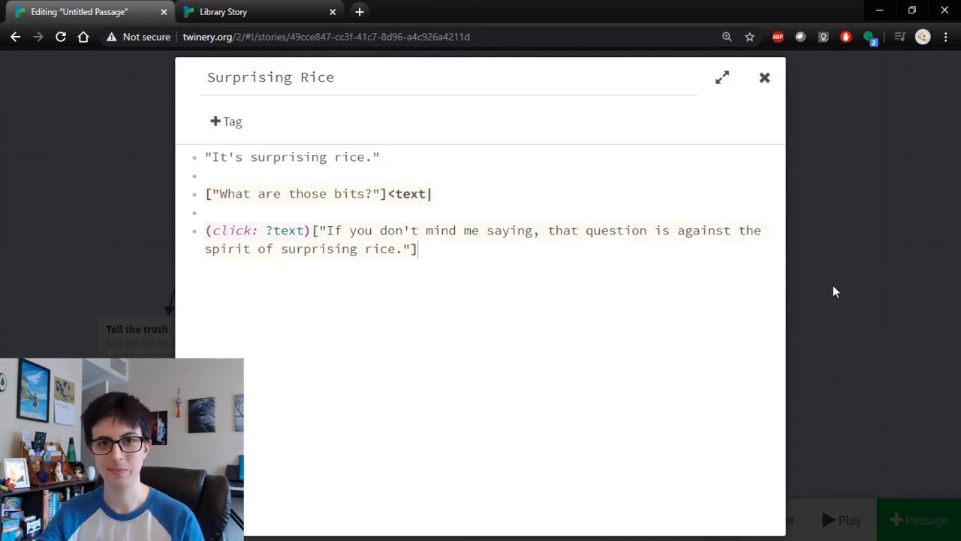
click(852, 276)
Test the story starting from the "Surprising Rice" passage and activate its "What are those bits?" link.
mouse_move(695, 214)
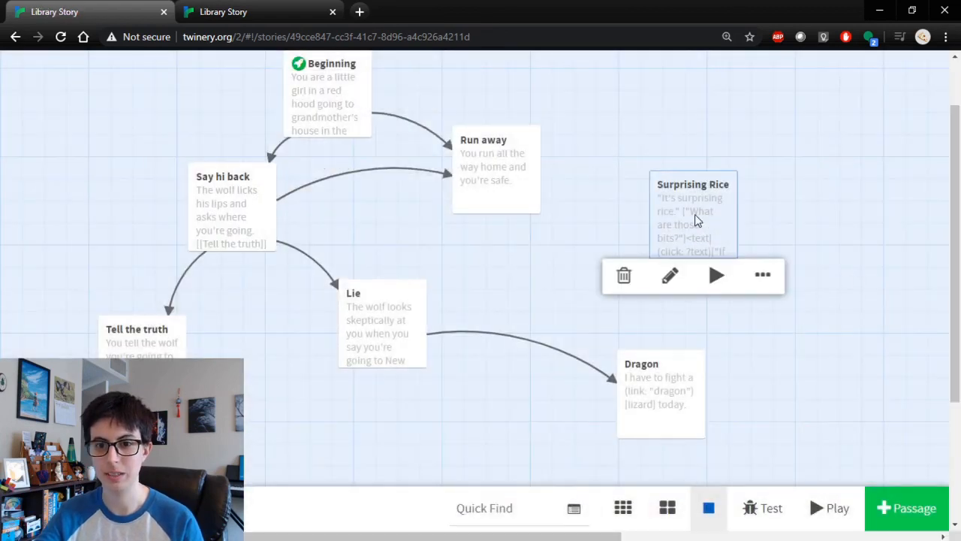
click(715, 277)
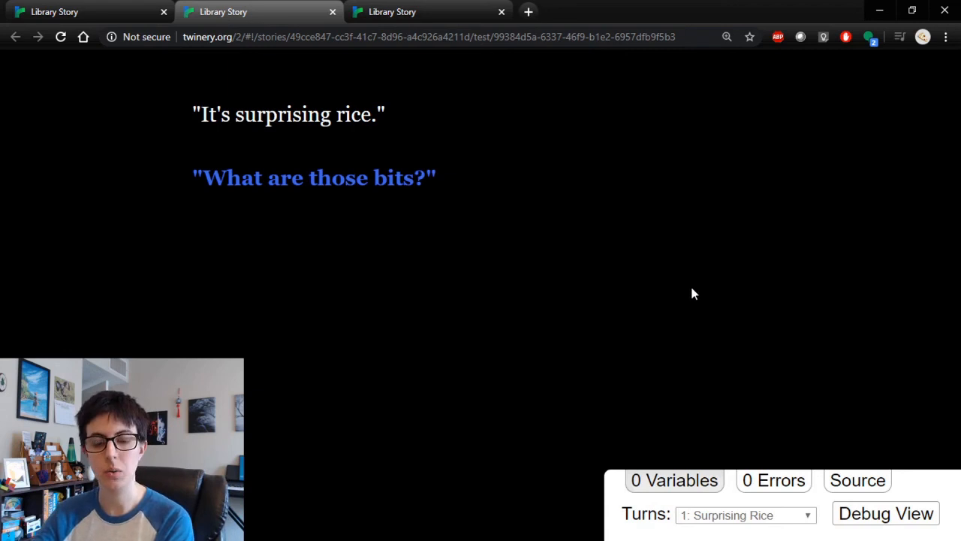
click(377, 178)
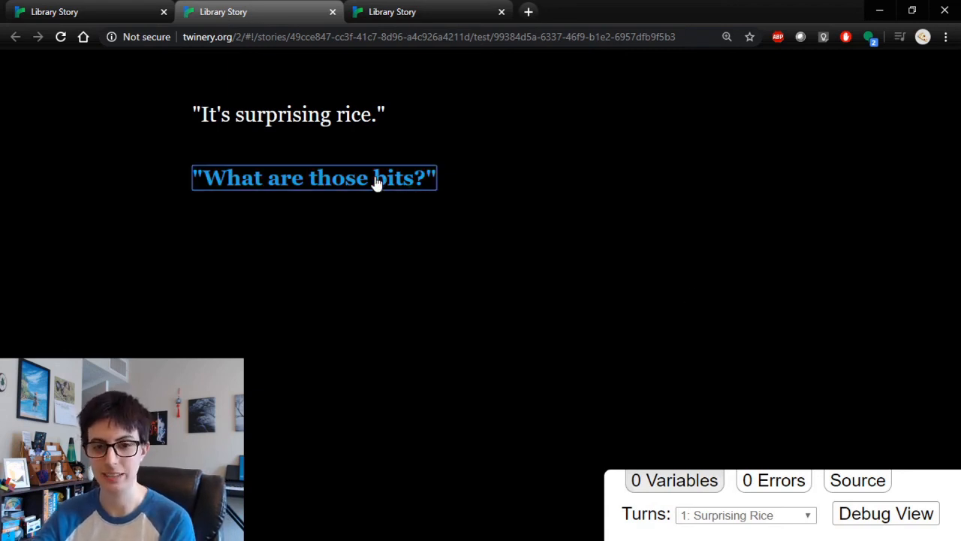